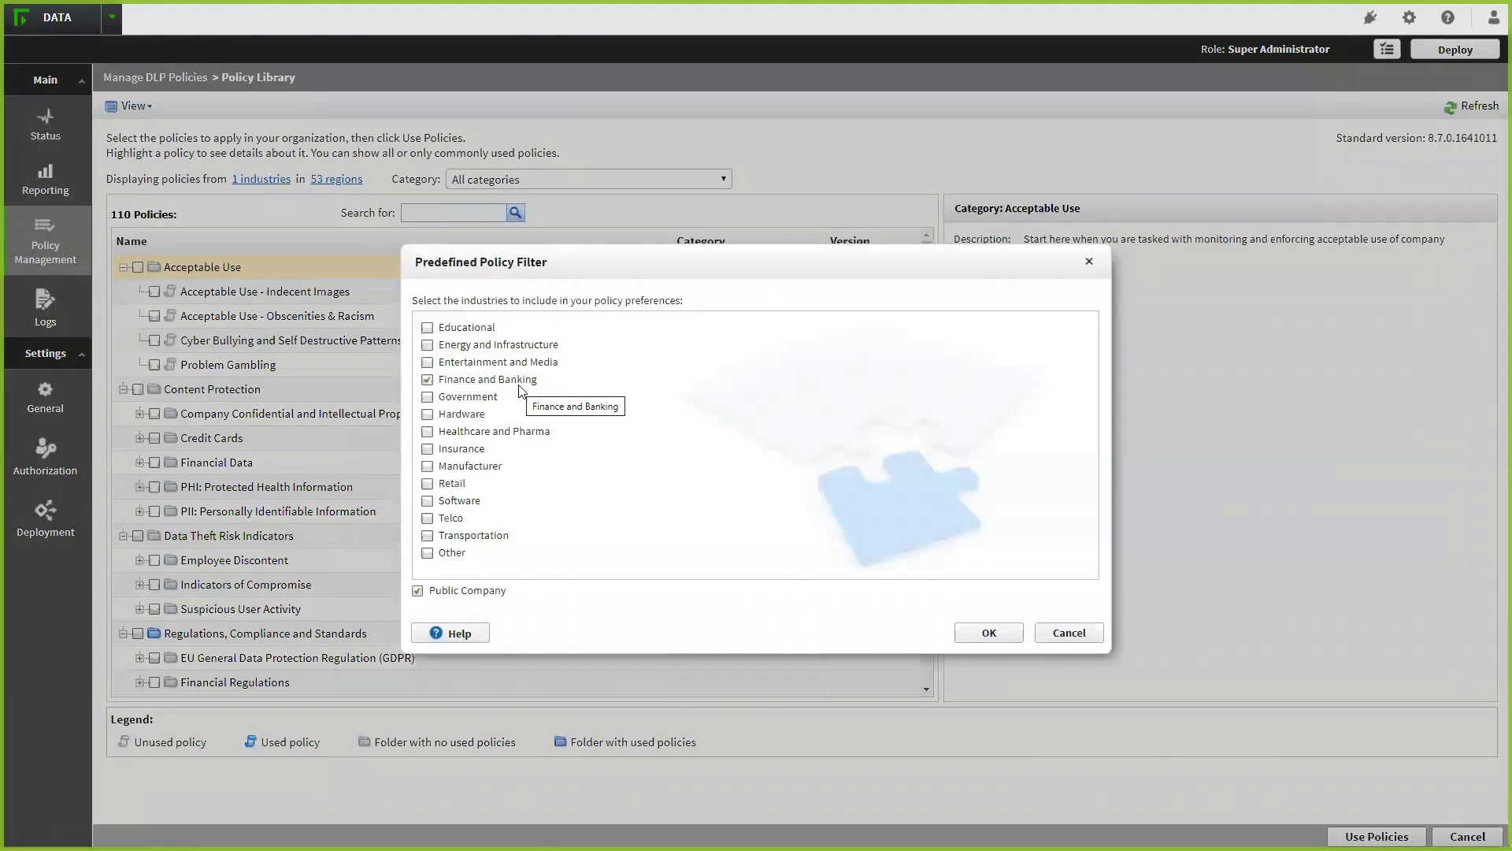
# - Include the Healthcare and Pharma industry in the predefined policy filter
pyautogui.click(477, 432)
pyautogui.click(989, 633)
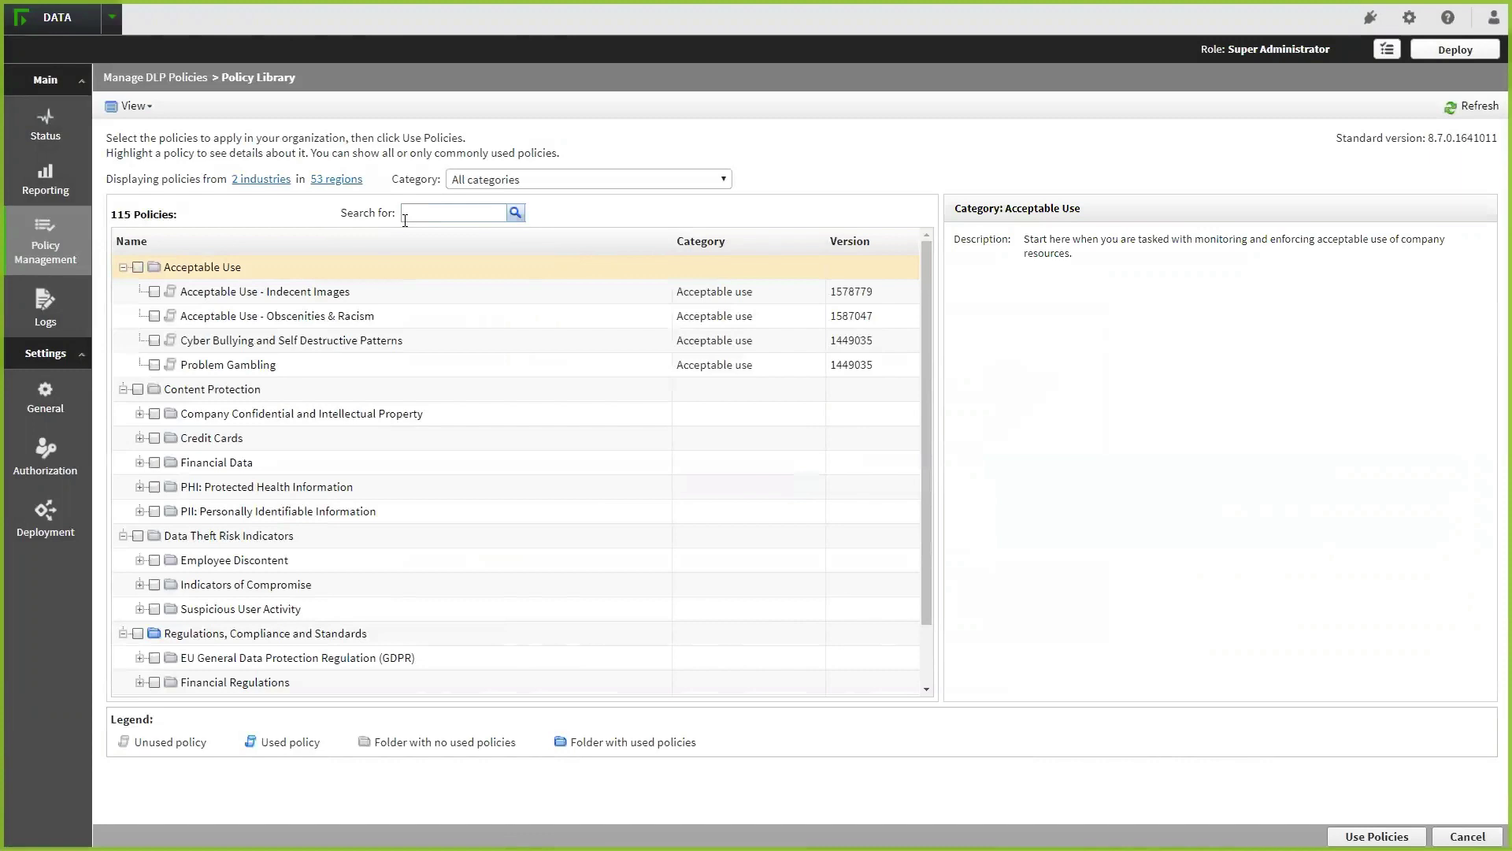
# - Browse the PII, PHI, Financial Data and US and Canada Federal Regulations policies, view the HIPAA policy's details, and leave the library
pyautogui.click(139, 511)
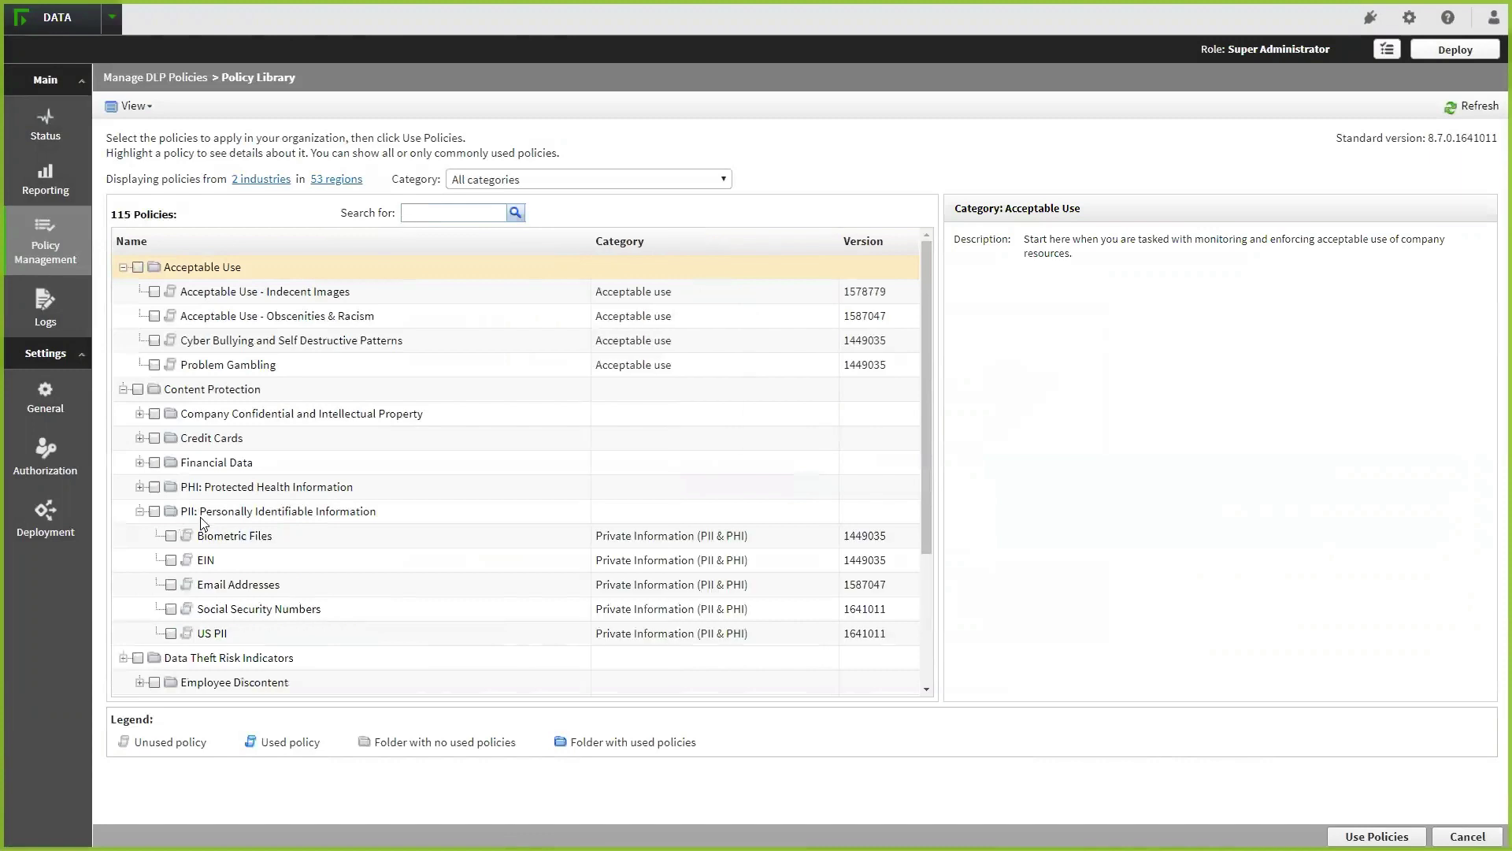
pyautogui.click(139, 487)
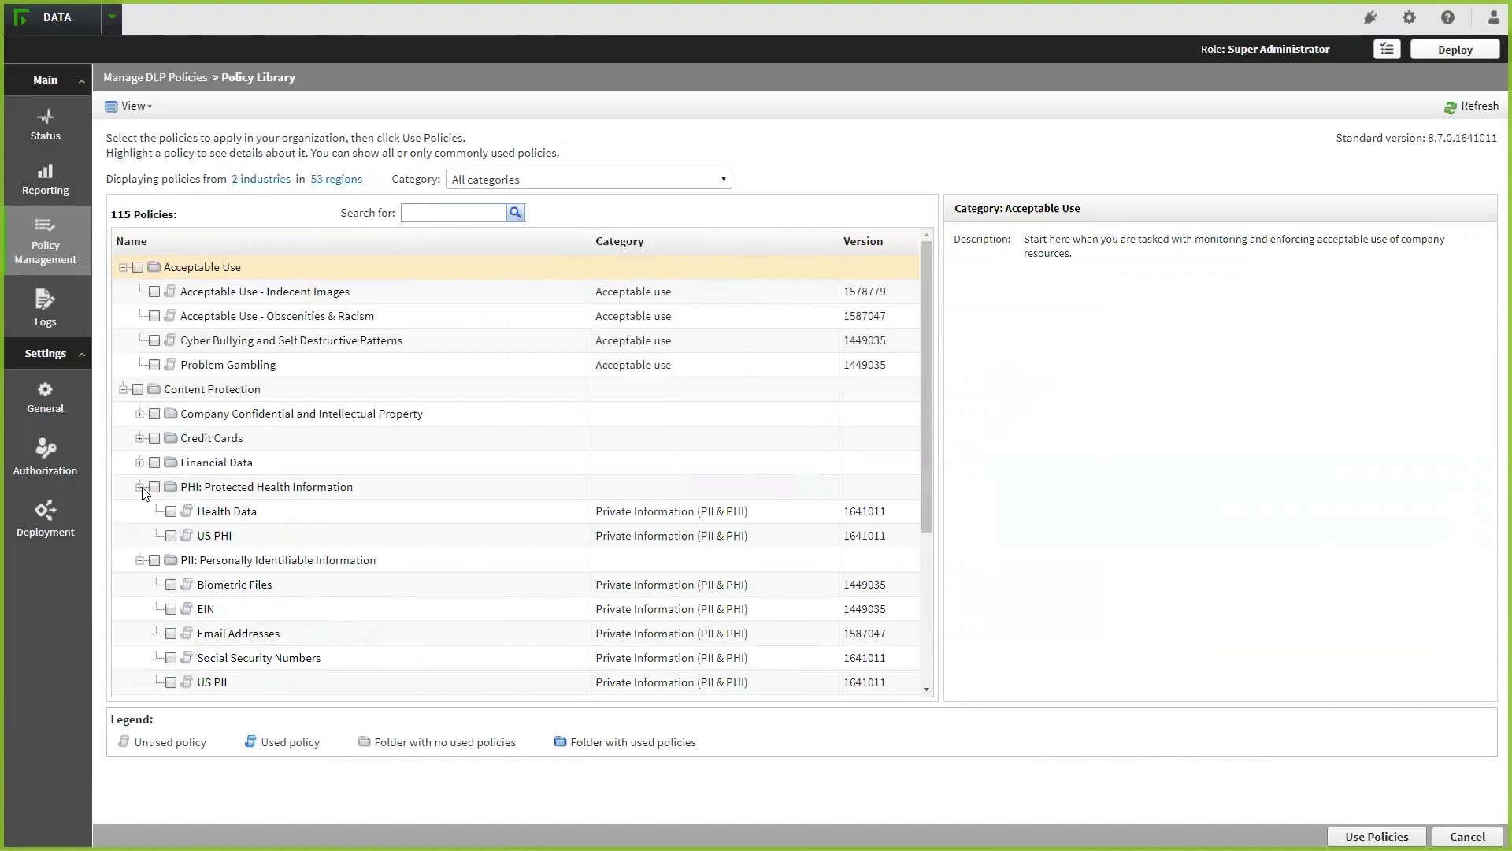
pyautogui.click(139, 462)
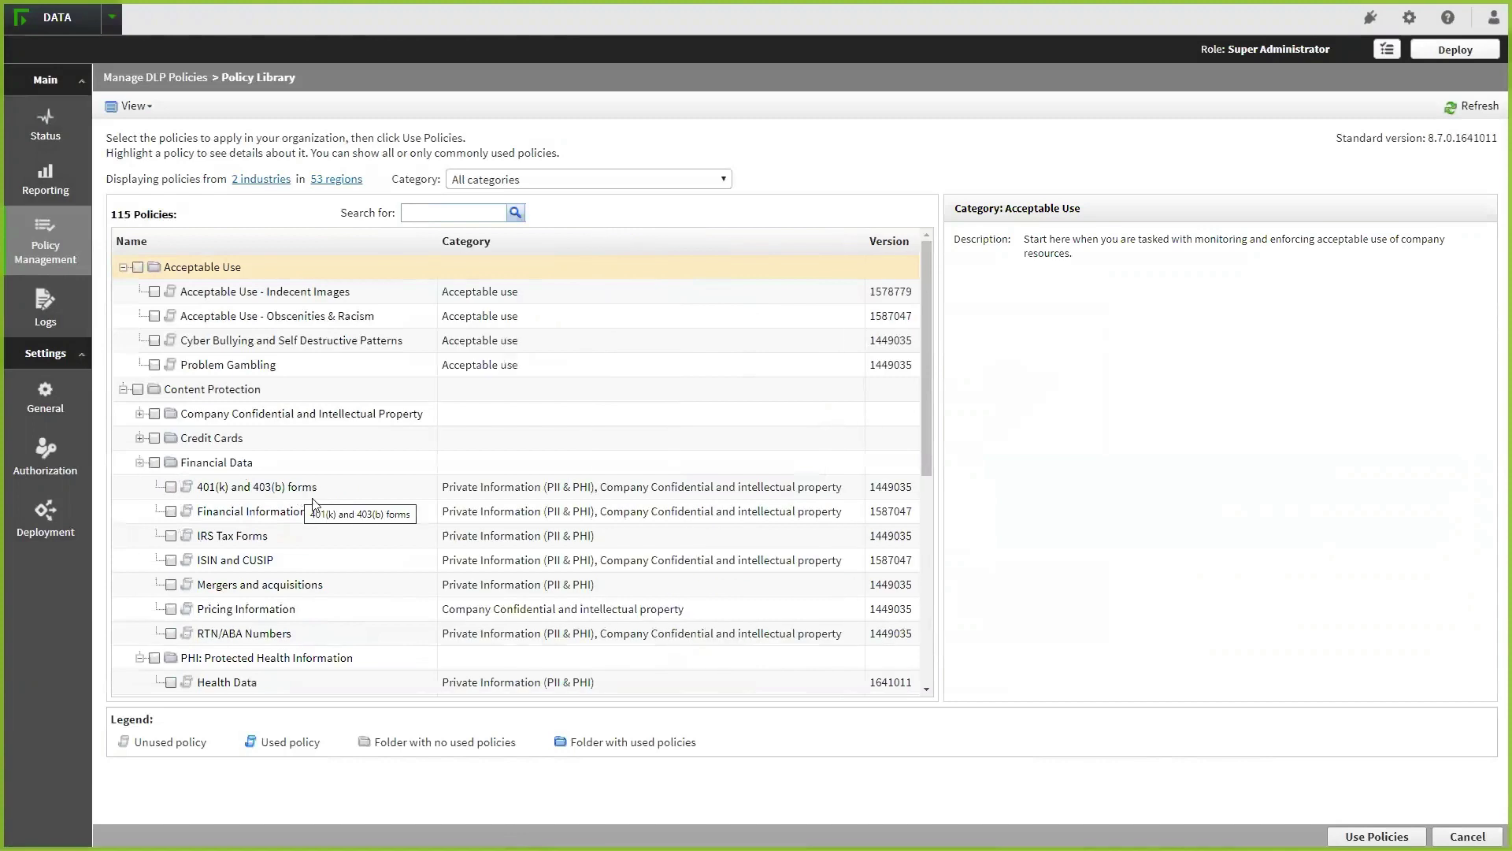
pyautogui.scroll(-6, 316, 505)
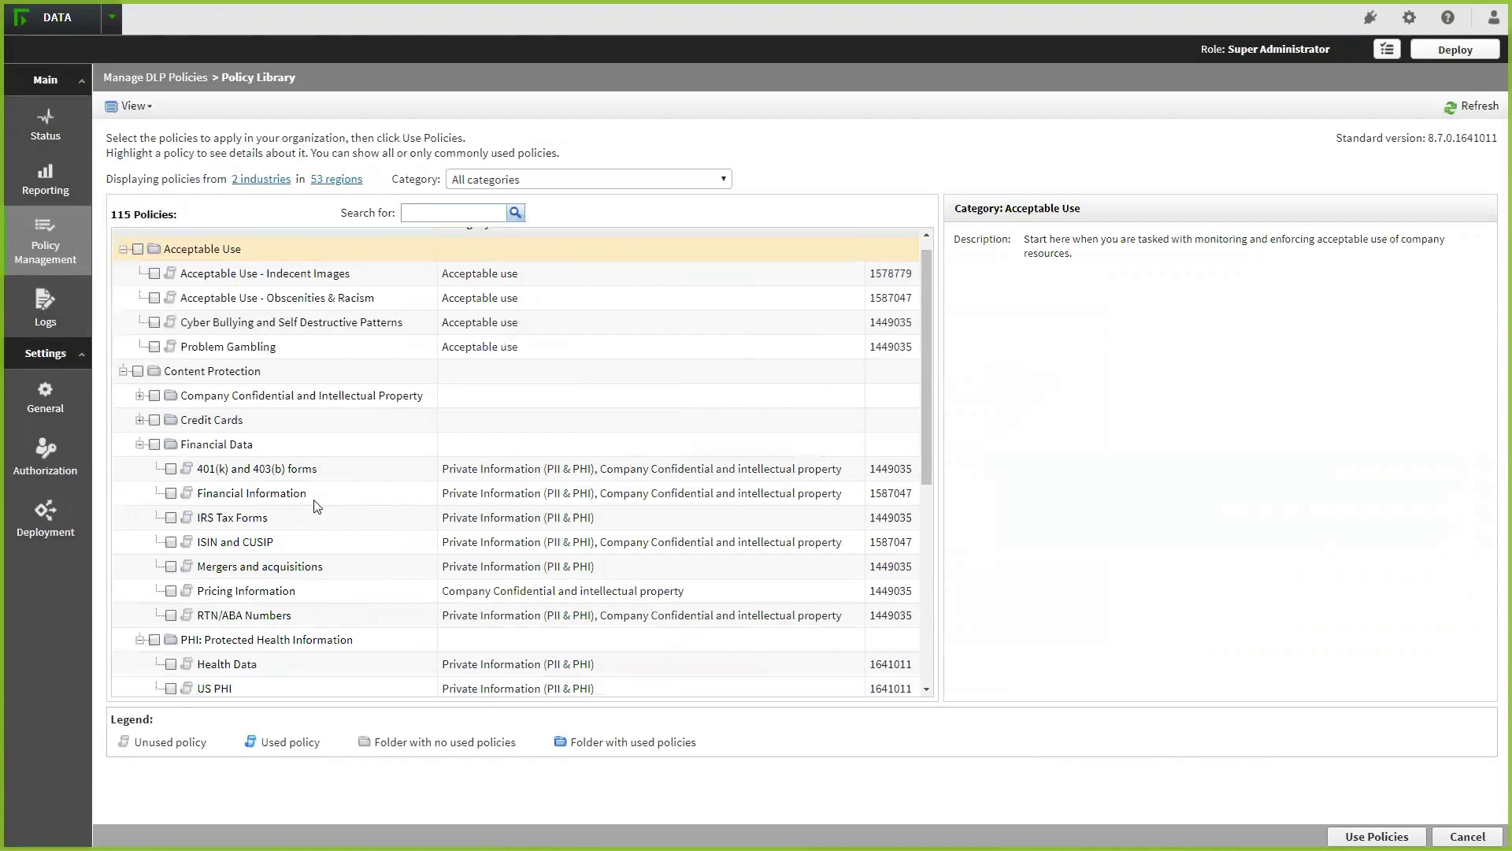
pyautogui.click(140, 683)
pyautogui.scroll(-3, 205, 650)
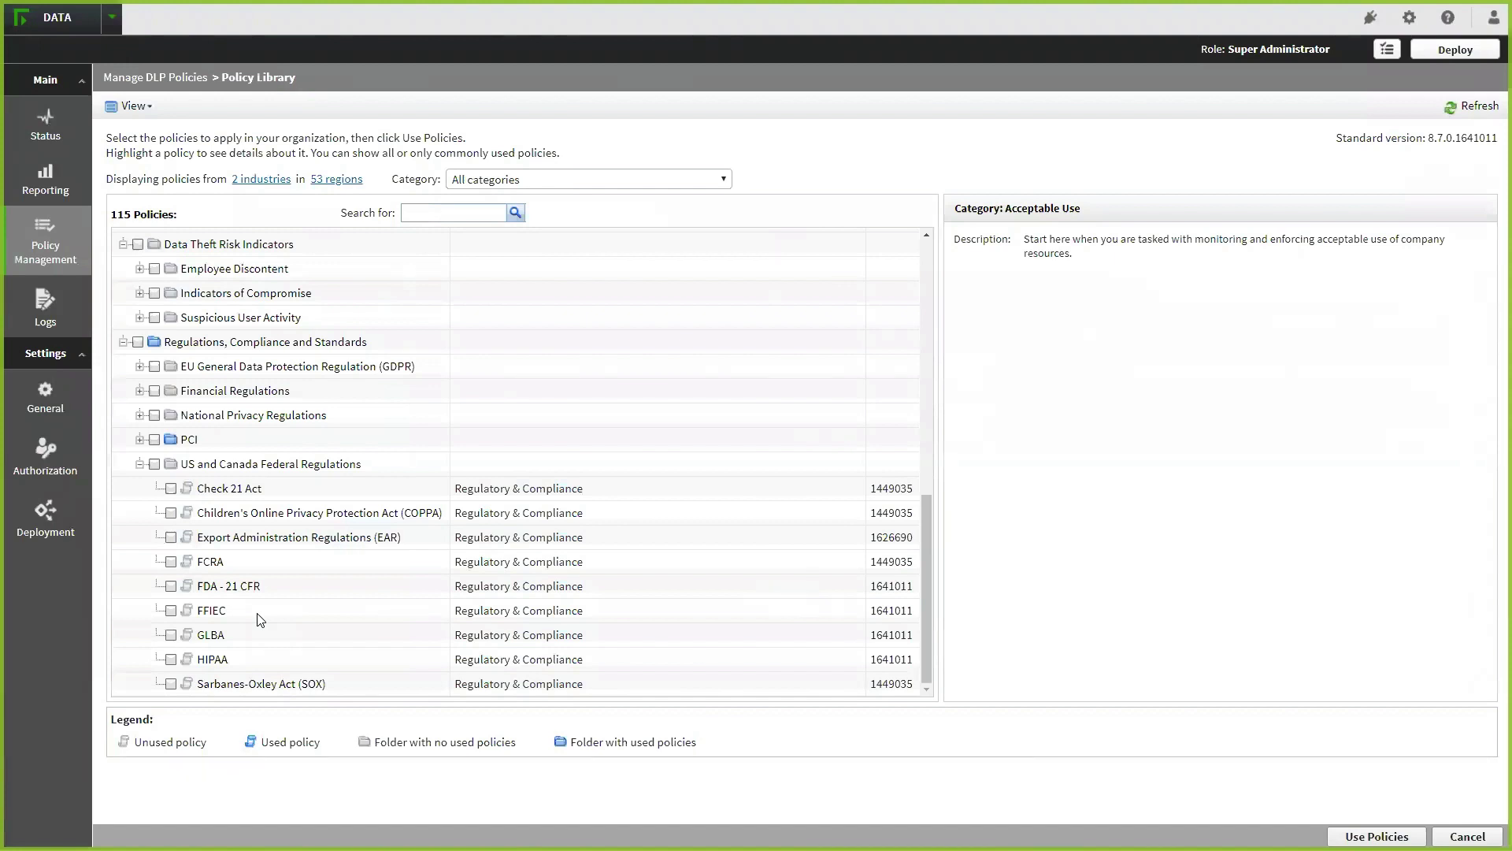
pyautogui.click(236, 660)
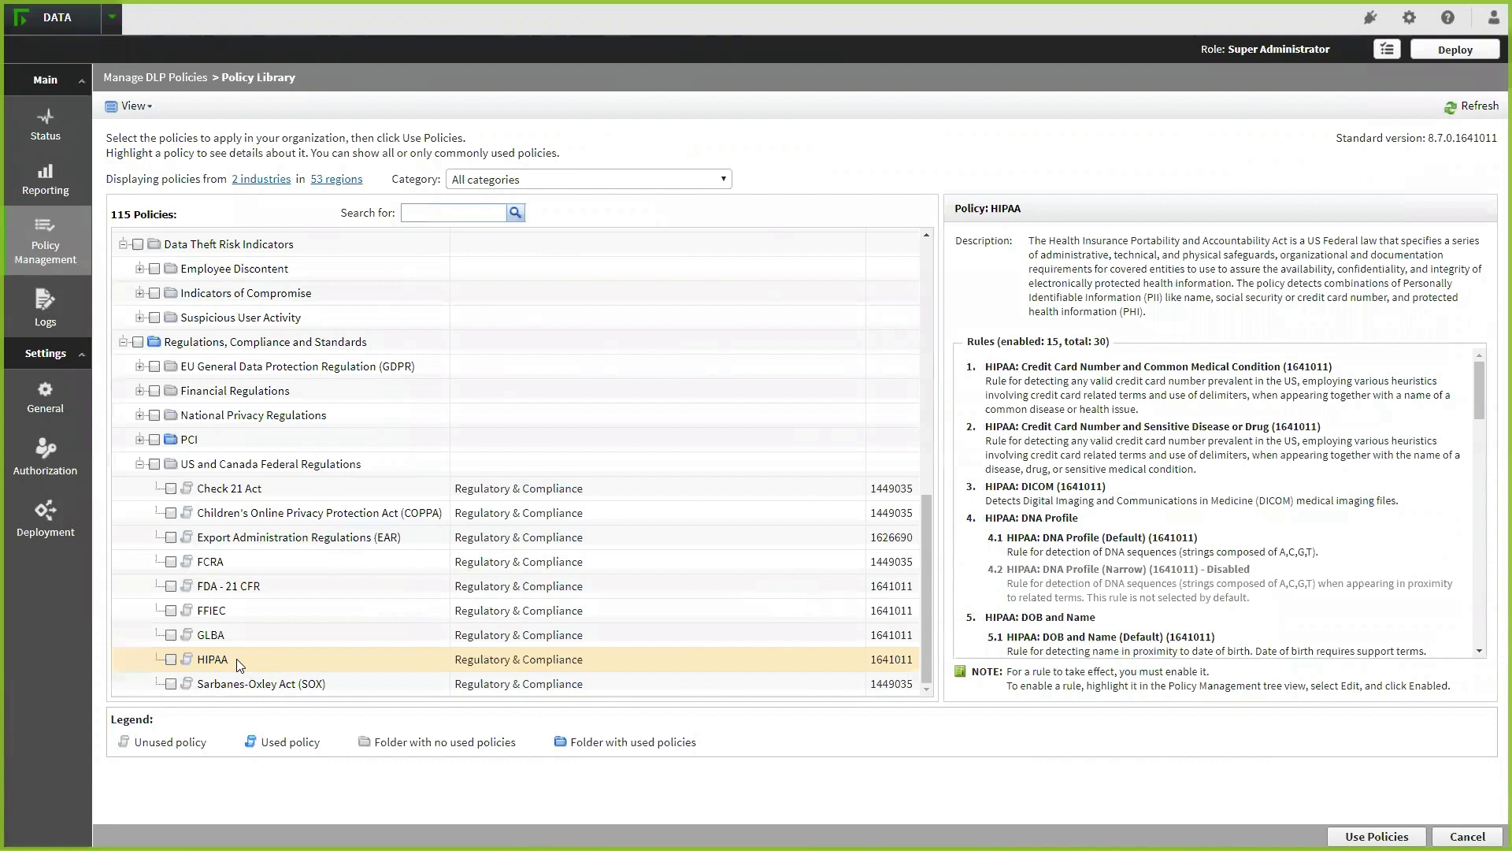
pyautogui.click(1416, 835)
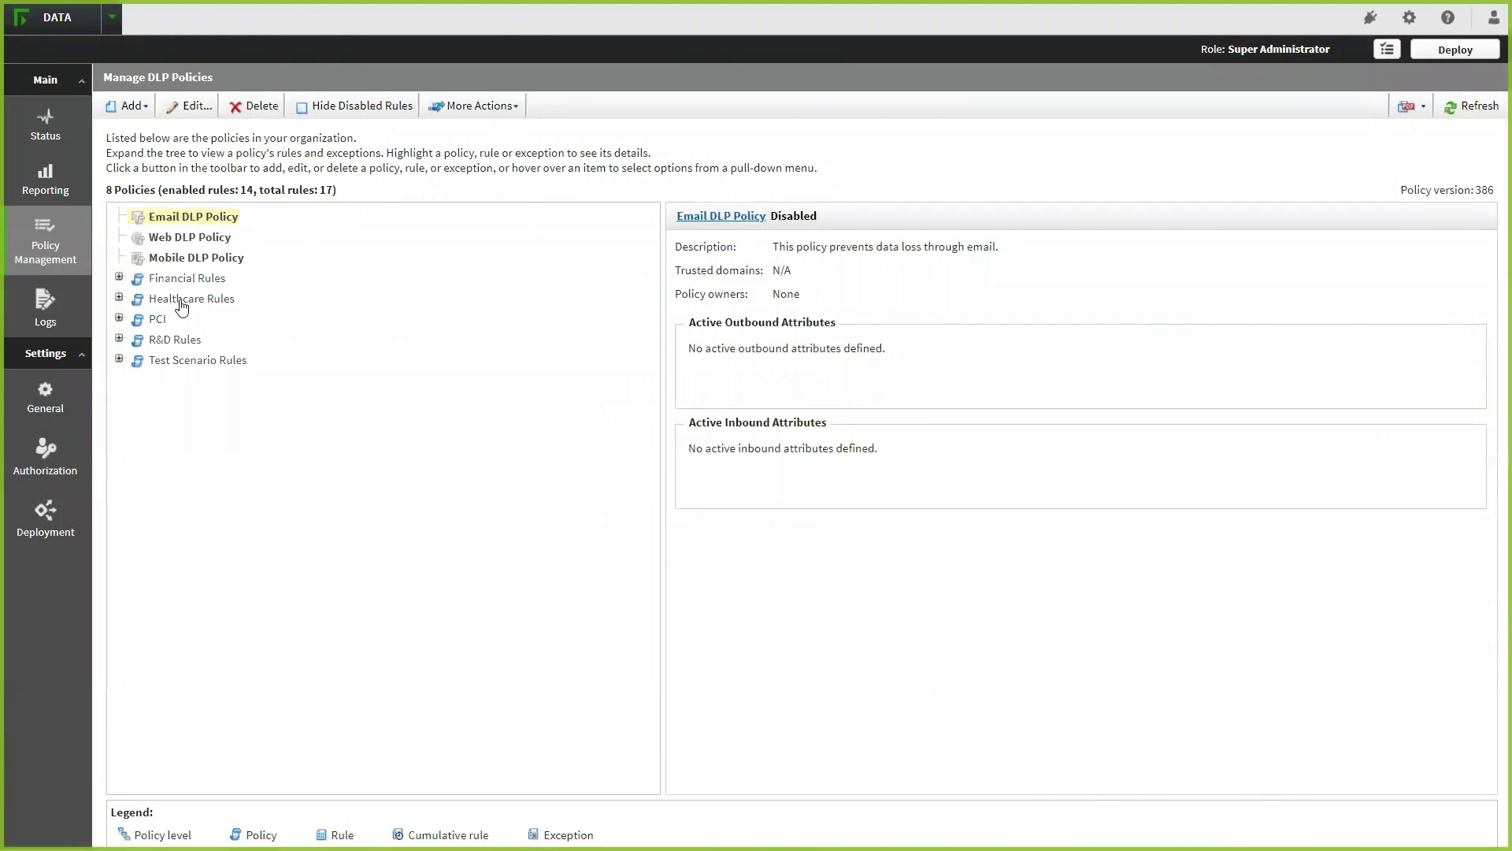
# - Open the SSN and Medical Conditions - USB Rule under Healthcare Rules and review its conditions and the classifier types available to add
pyautogui.click(119, 299)
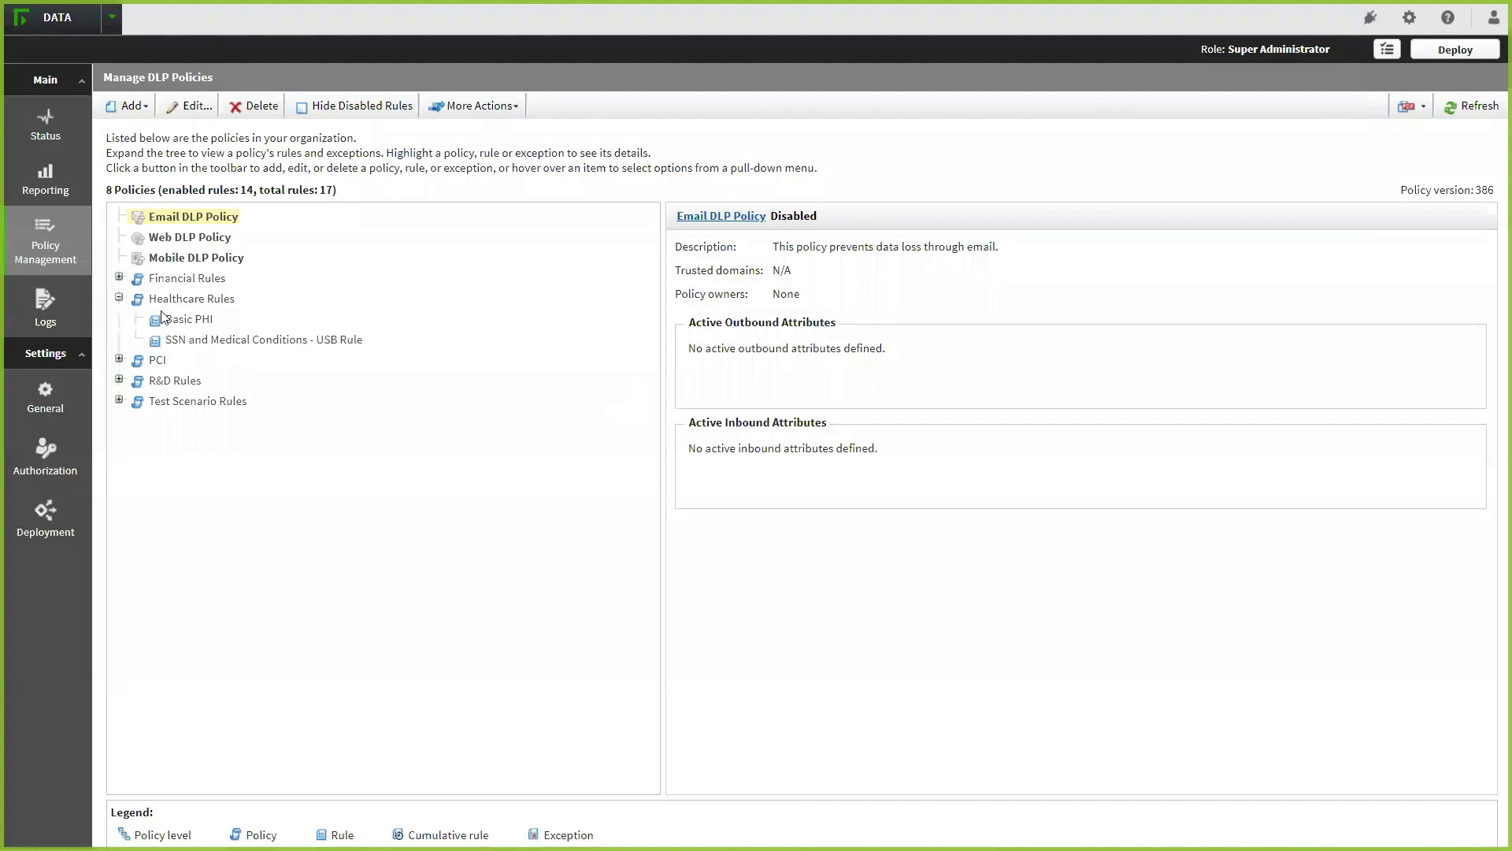
pyautogui.click(188, 342)
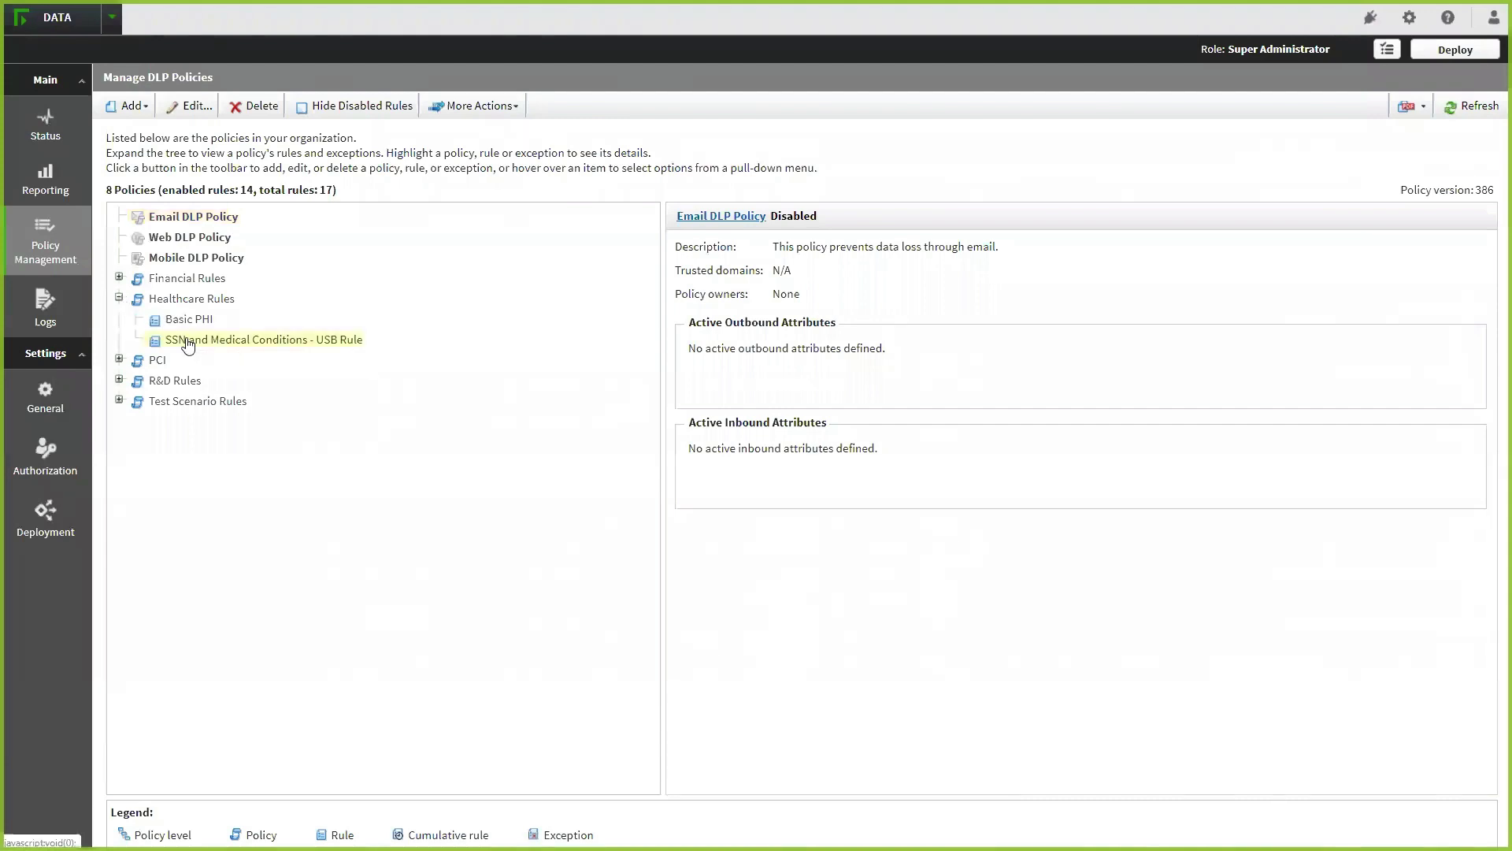
pyautogui.click(189, 107)
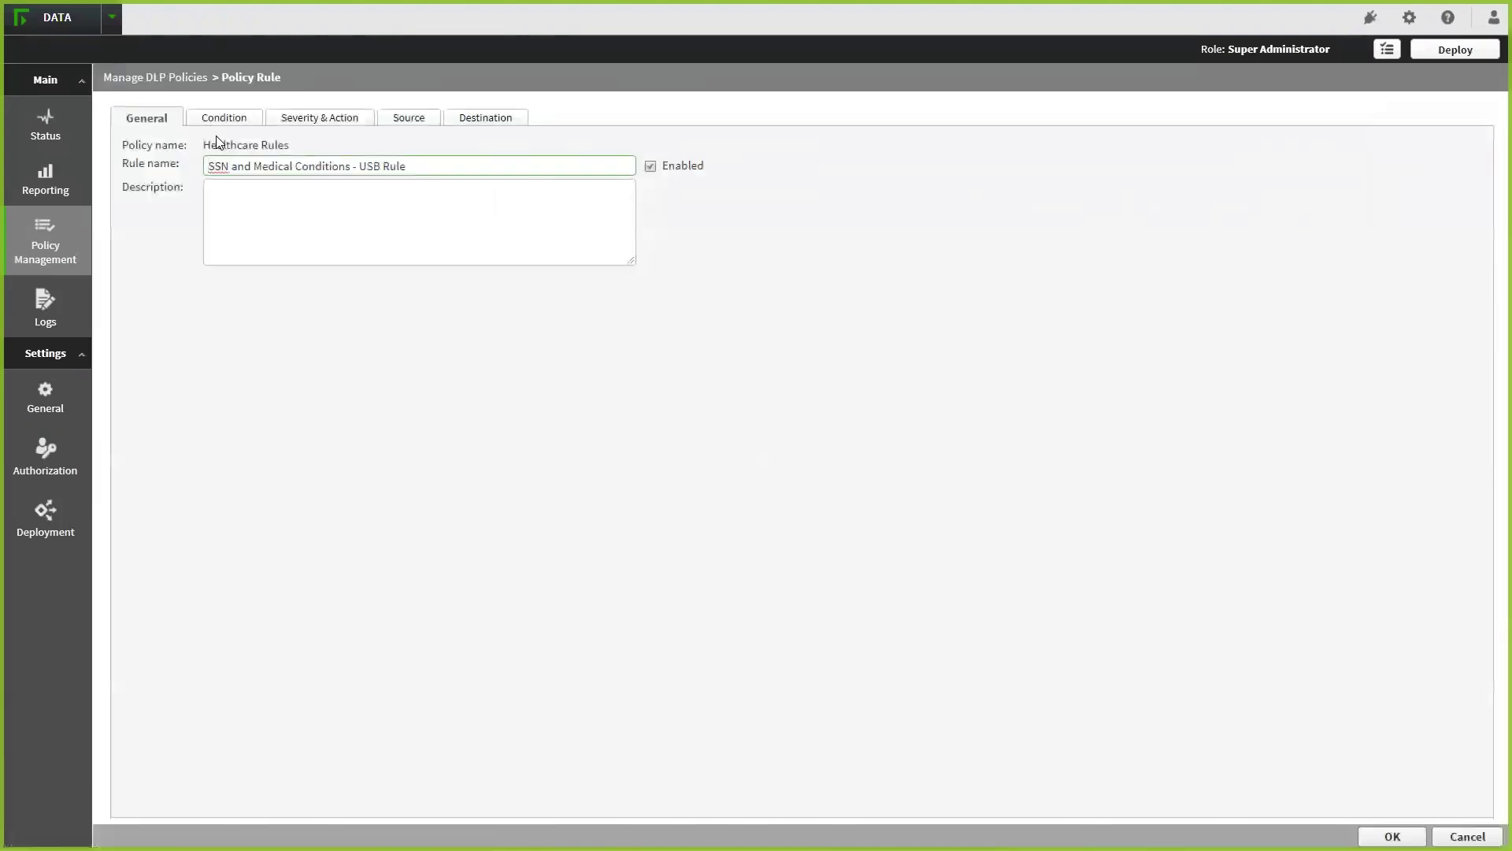
pyautogui.click(224, 119)
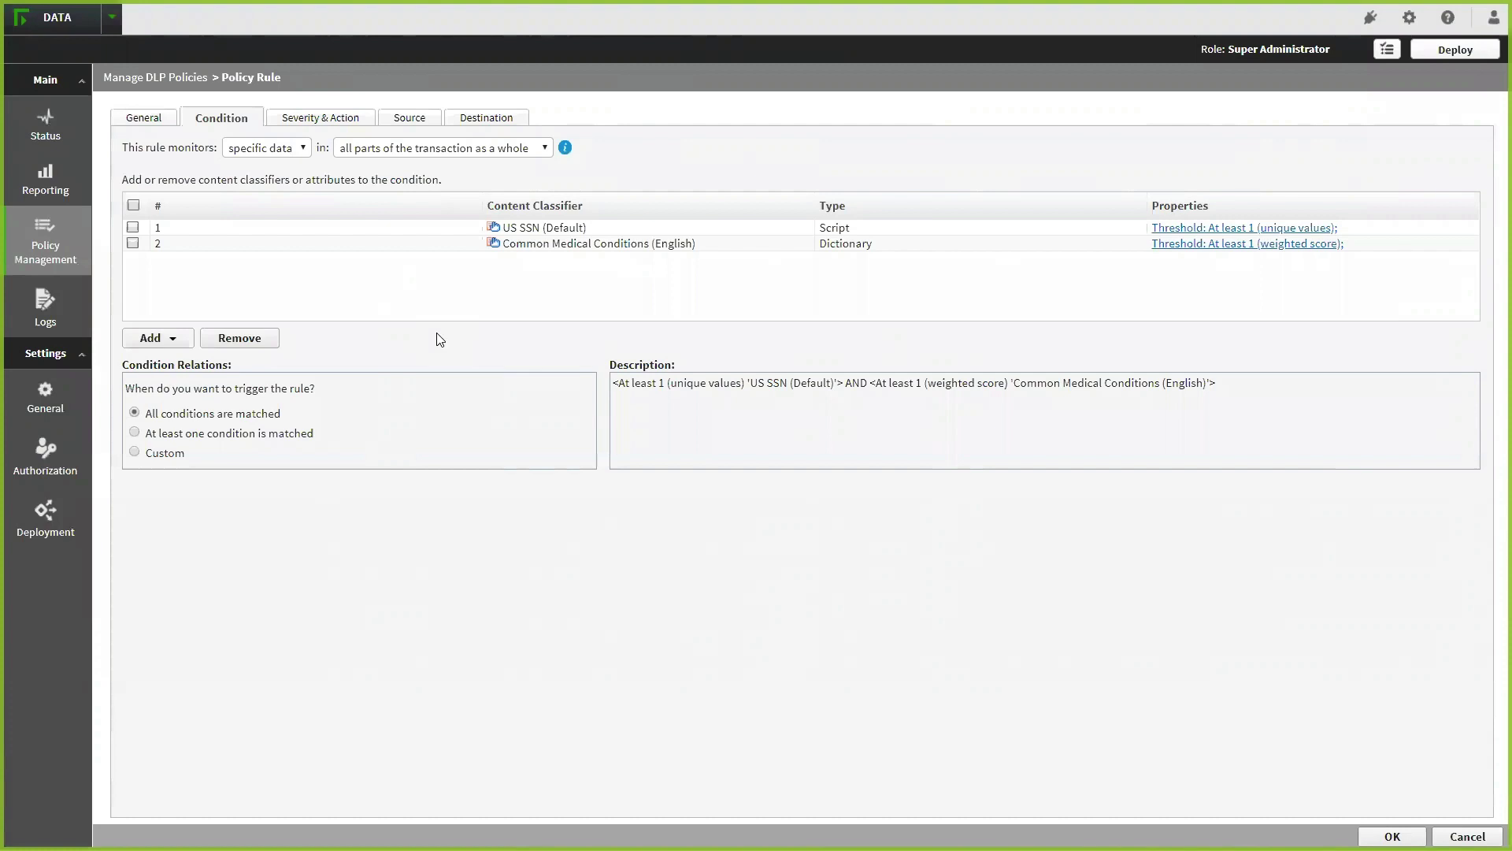
pyautogui.click(177, 339)
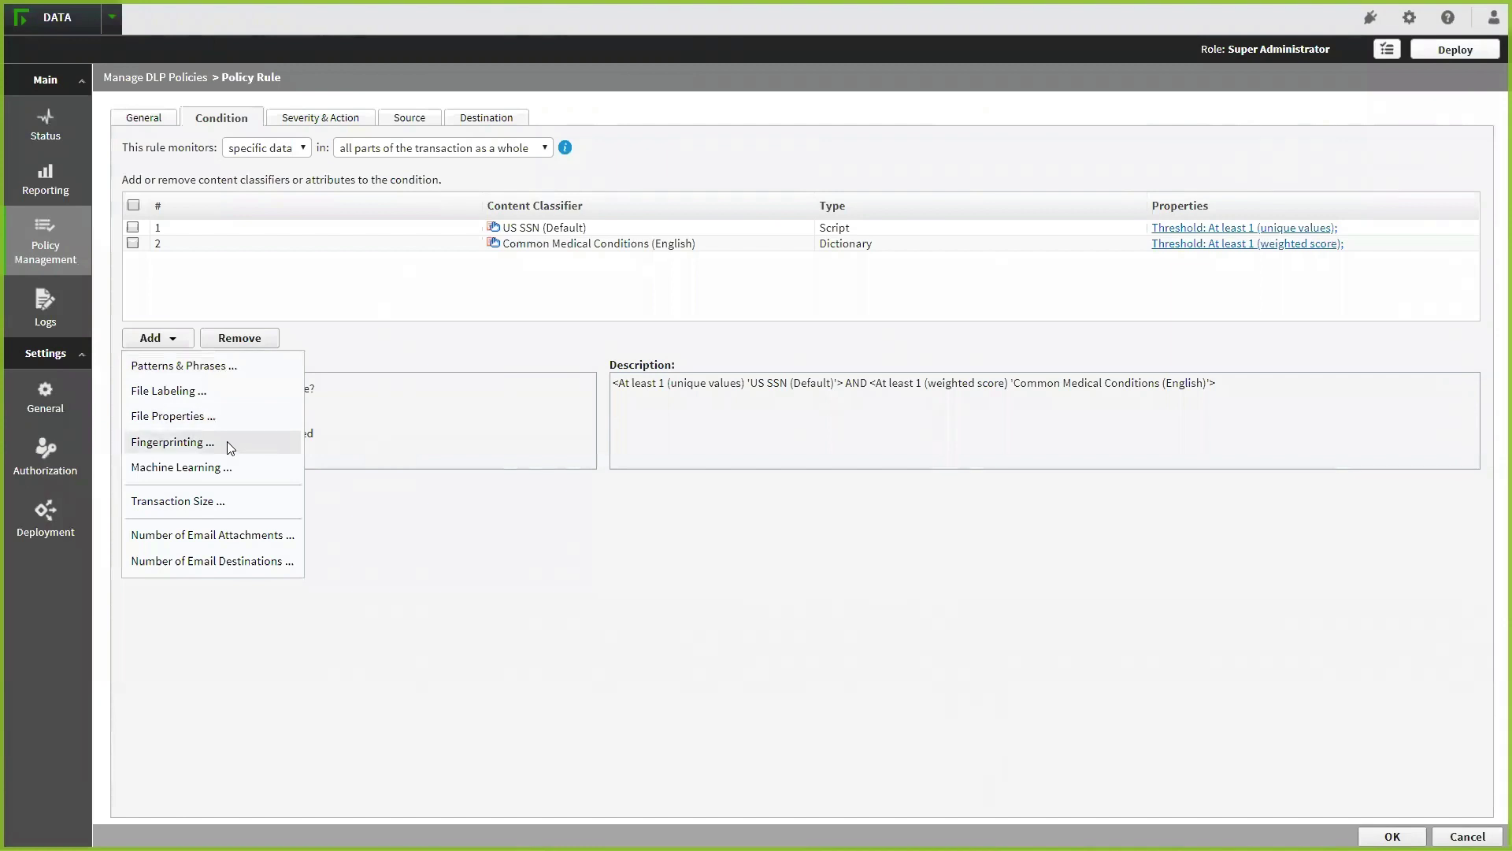
pyautogui.click(671, 432)
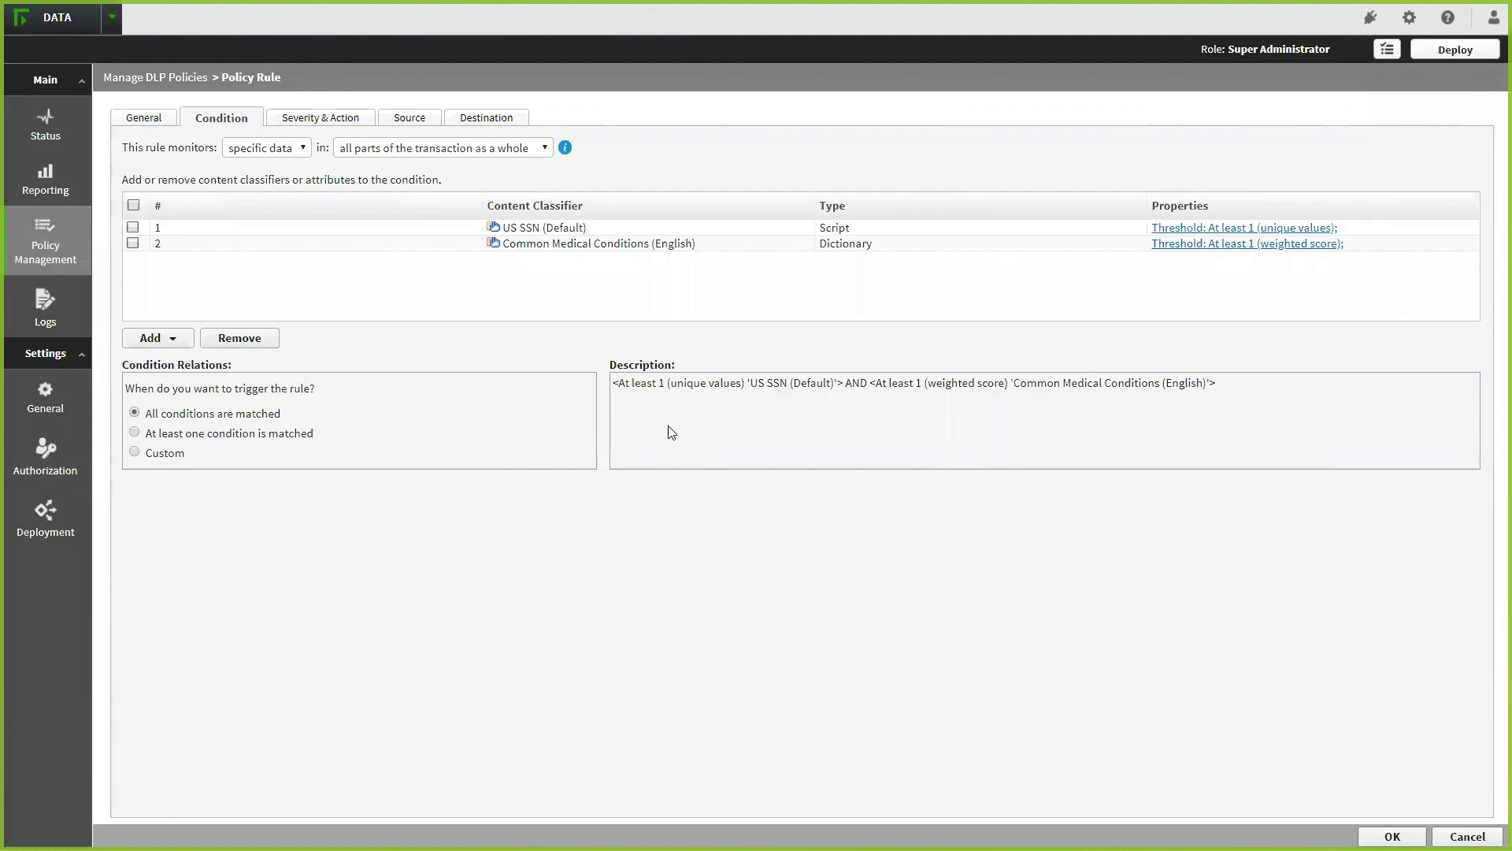
# - Open a new action plan from the rule's severity and action settings and review its channel options, including those for endpoint printing
pyautogui.click(332, 125)
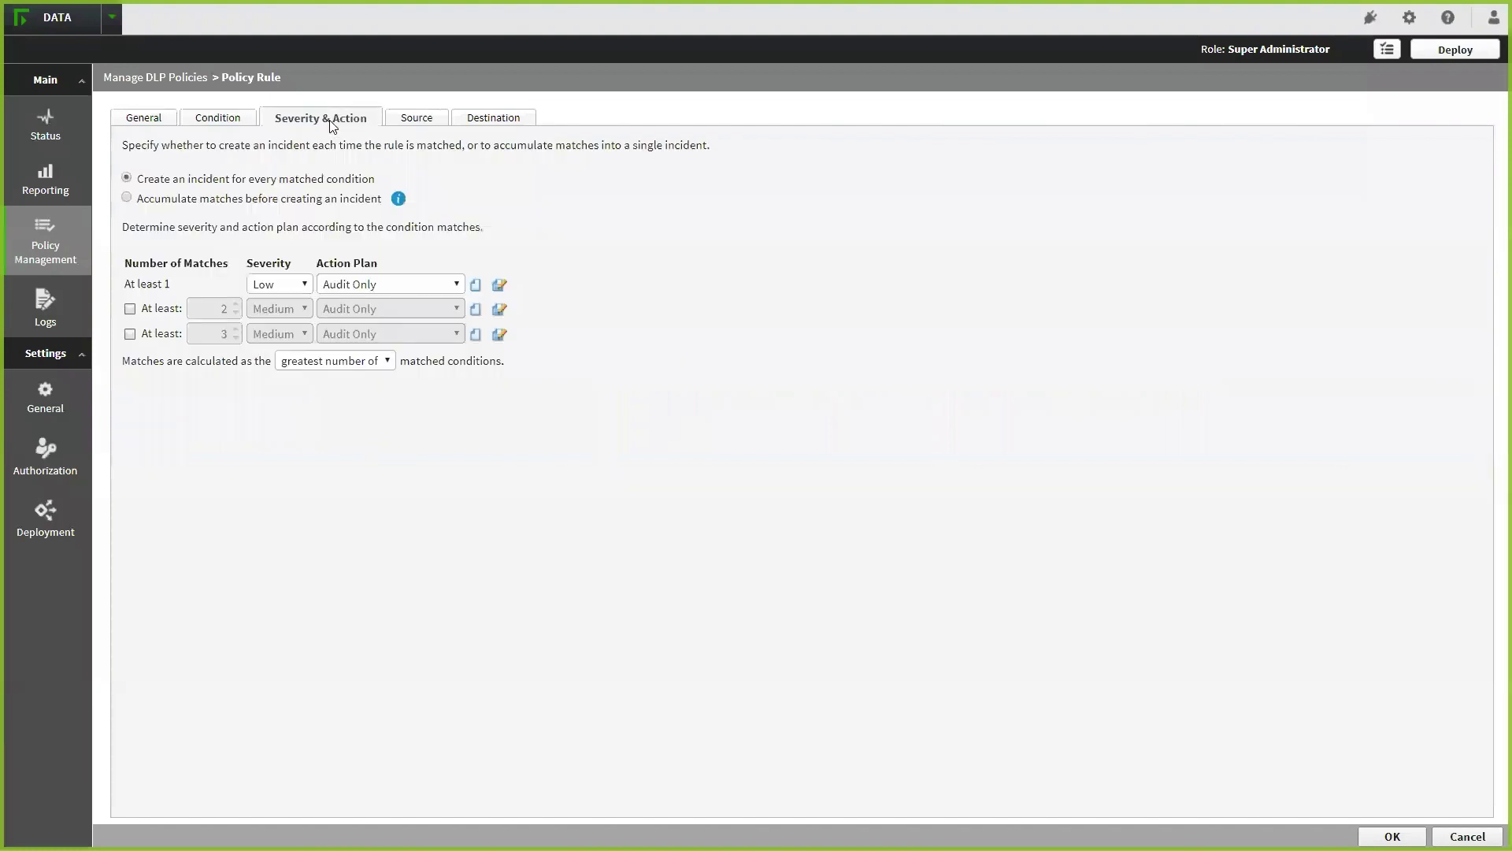
pyautogui.click(475, 284)
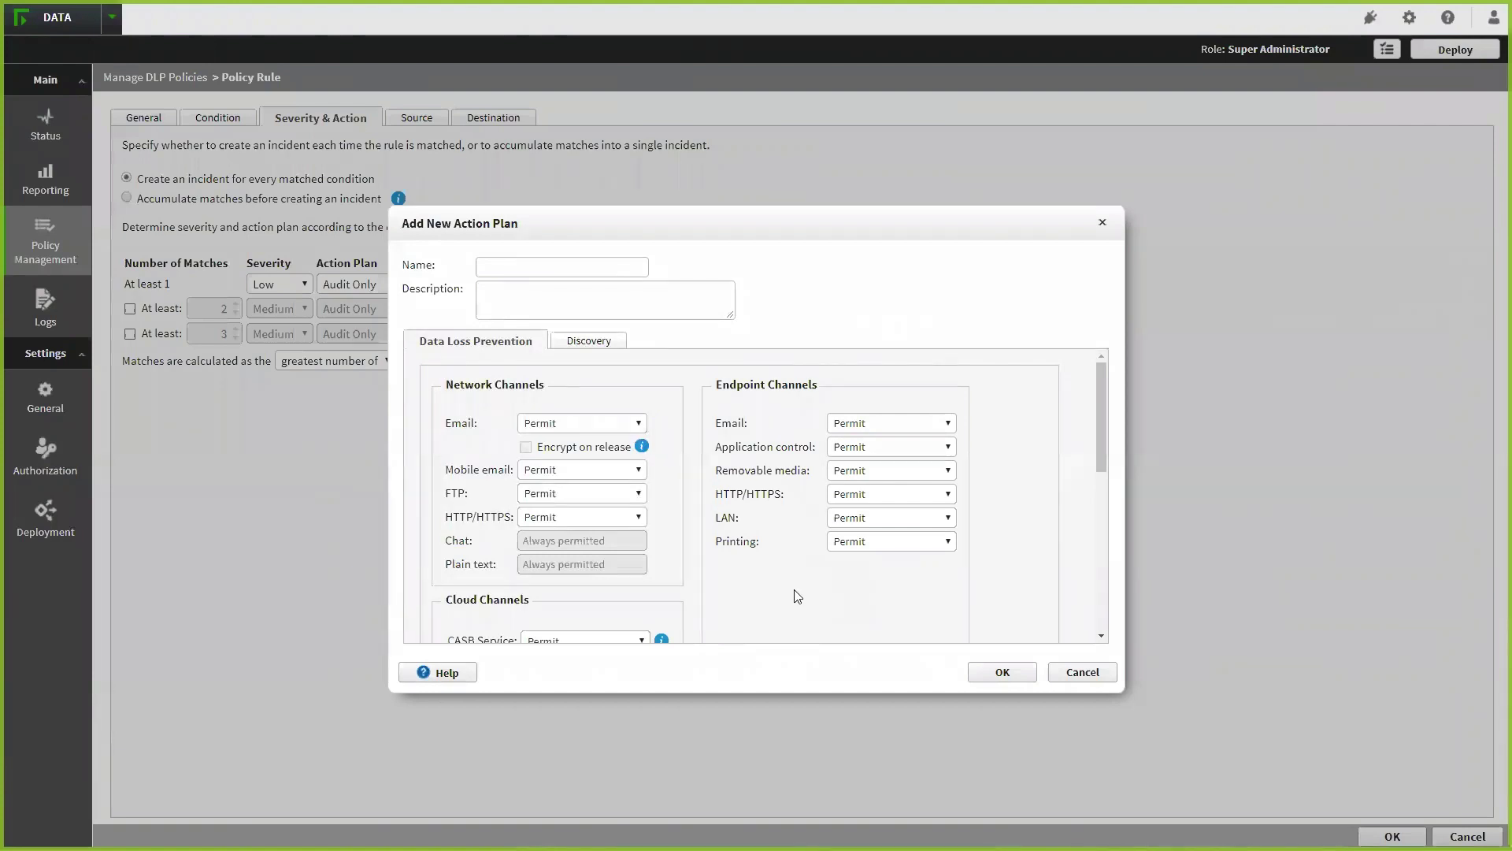
pyautogui.click(879, 544)
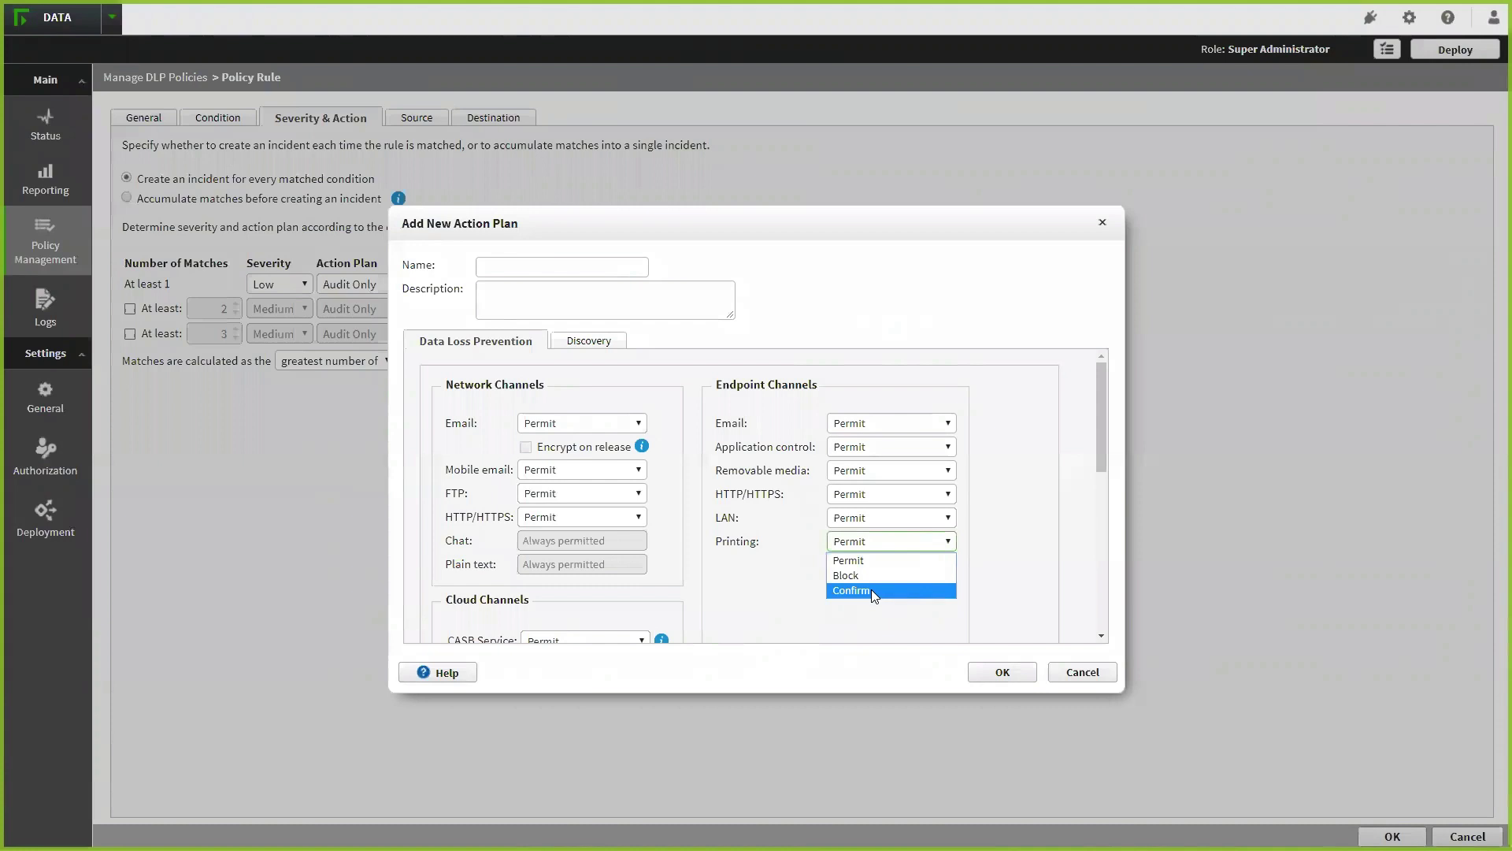
pyautogui.click(864, 627)
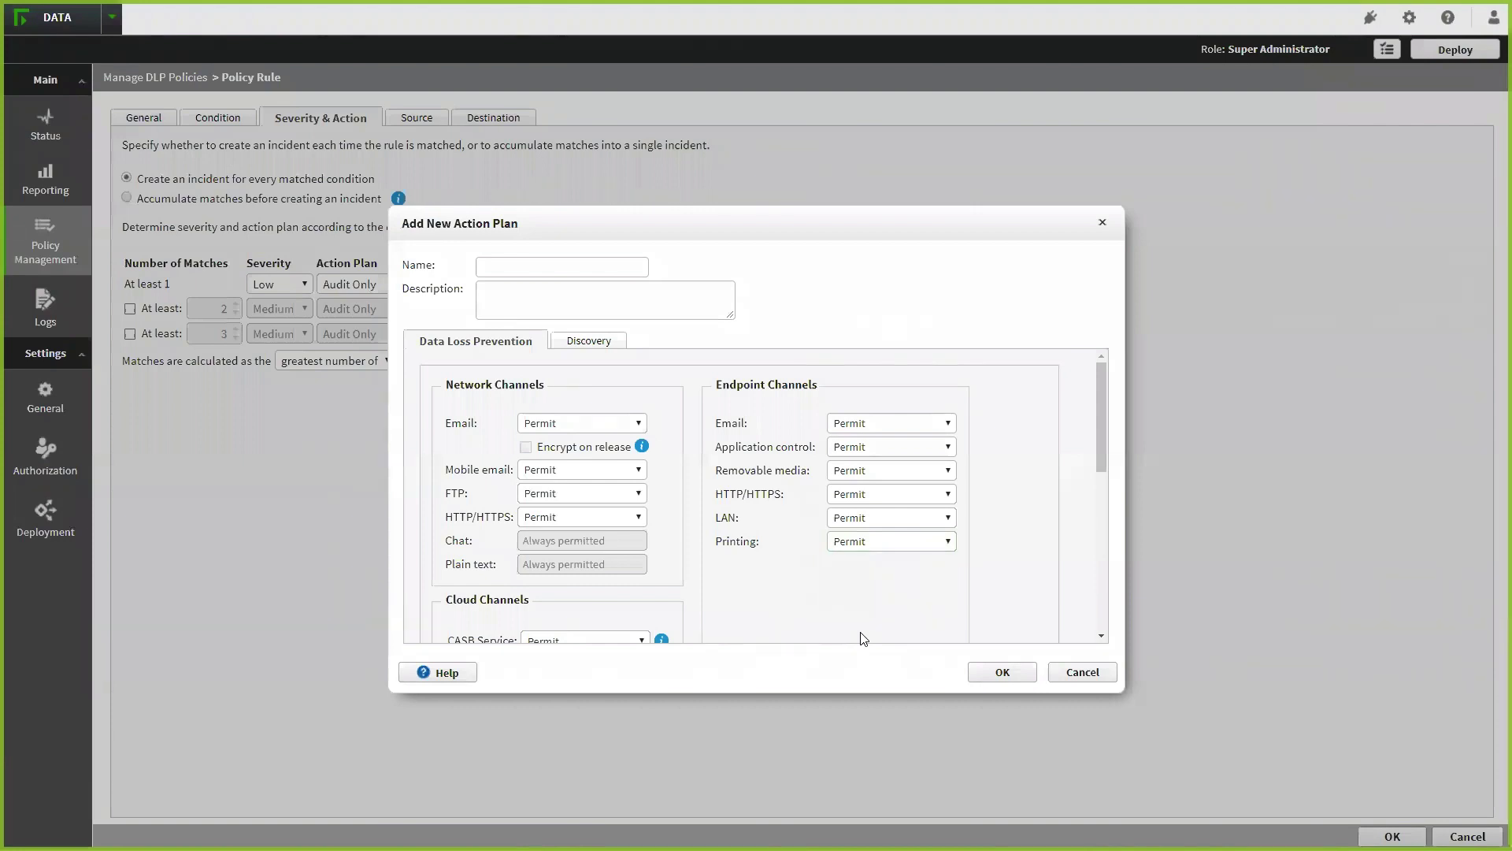
pyautogui.scroll(-8, 864, 638)
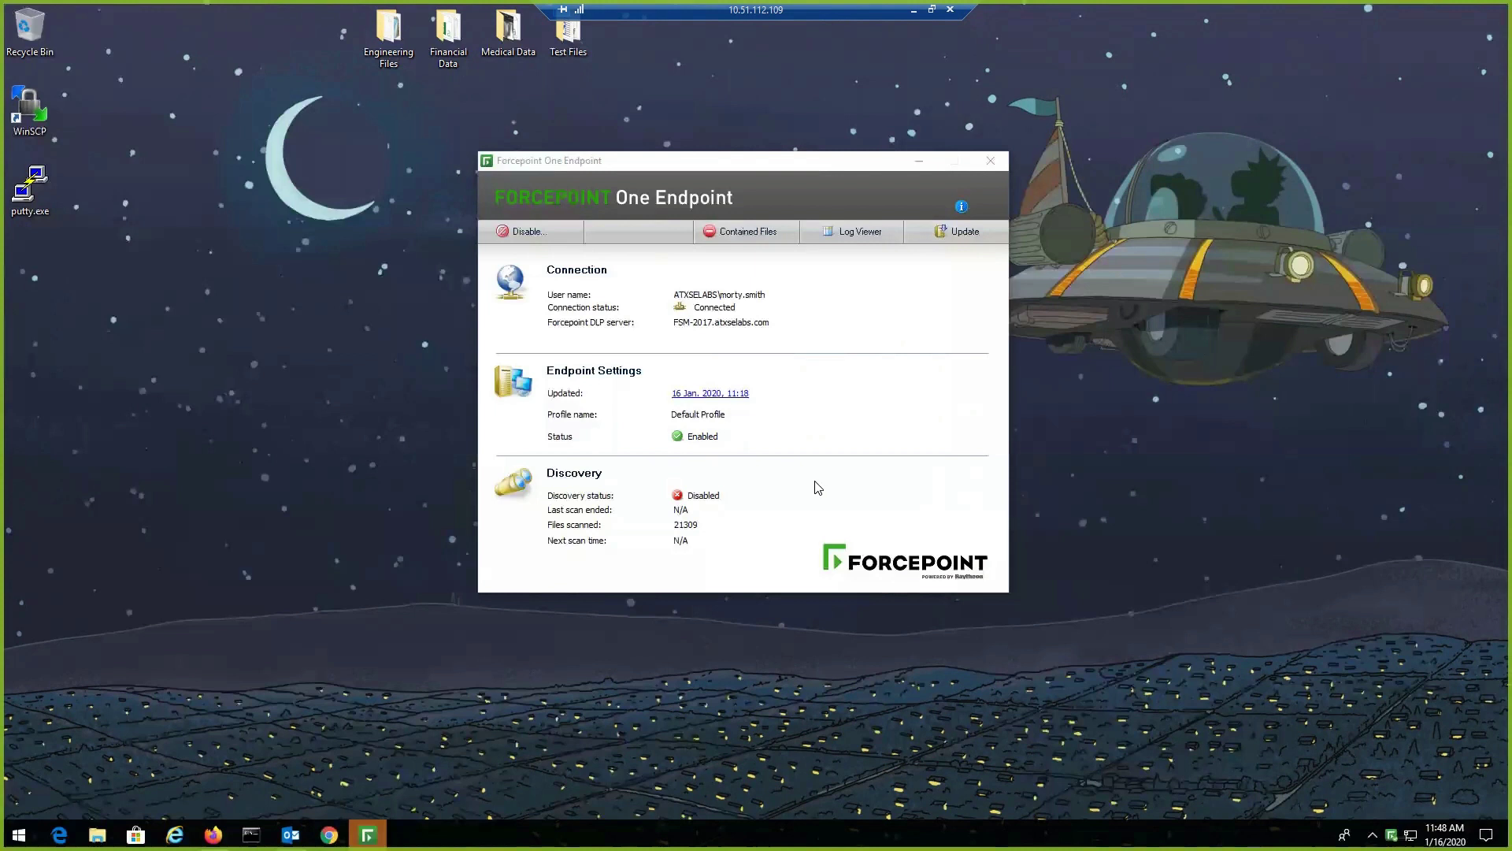
# - Close the Forcepoint One Endpoint window and submit CCN test files.txt as a file upload on the DLP Test HTTPS Post page in Firefox
pyautogui.click(987, 165)
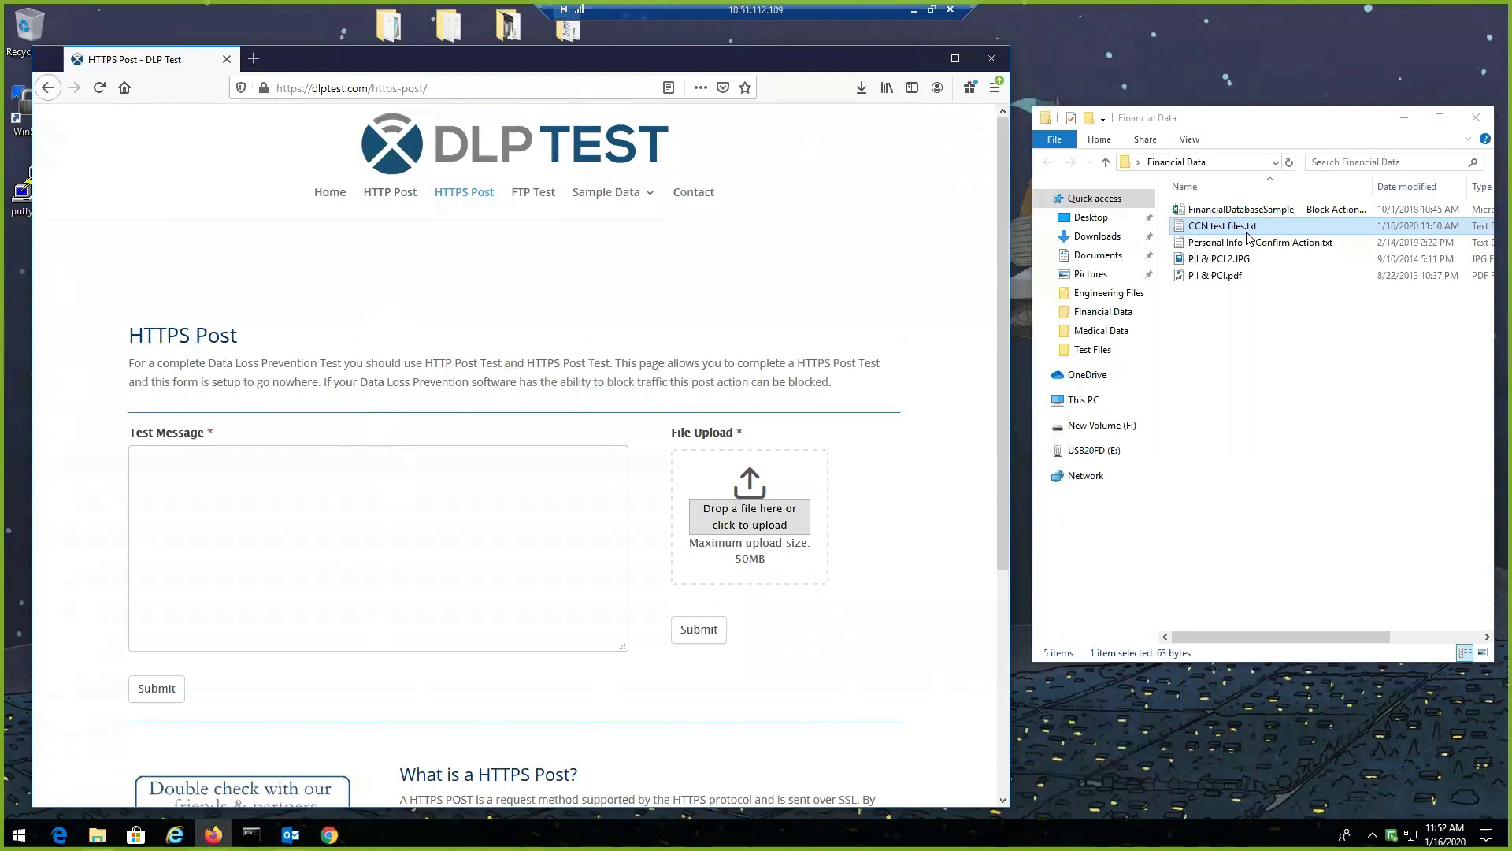
pyautogui.moveTo(1249, 234); pyautogui.dragTo(764, 514)
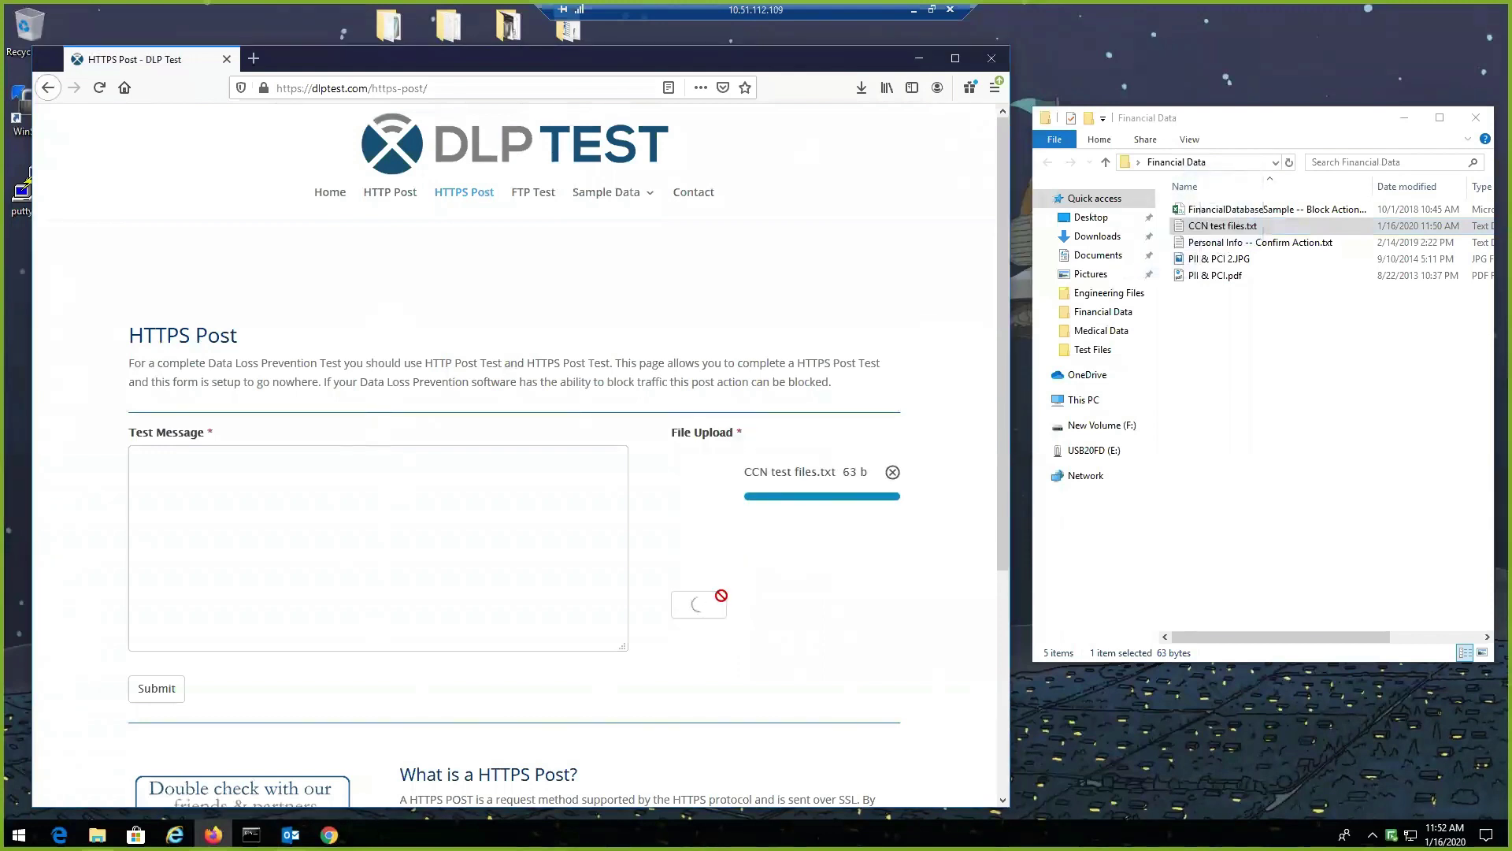
pyautogui.click(714, 607)
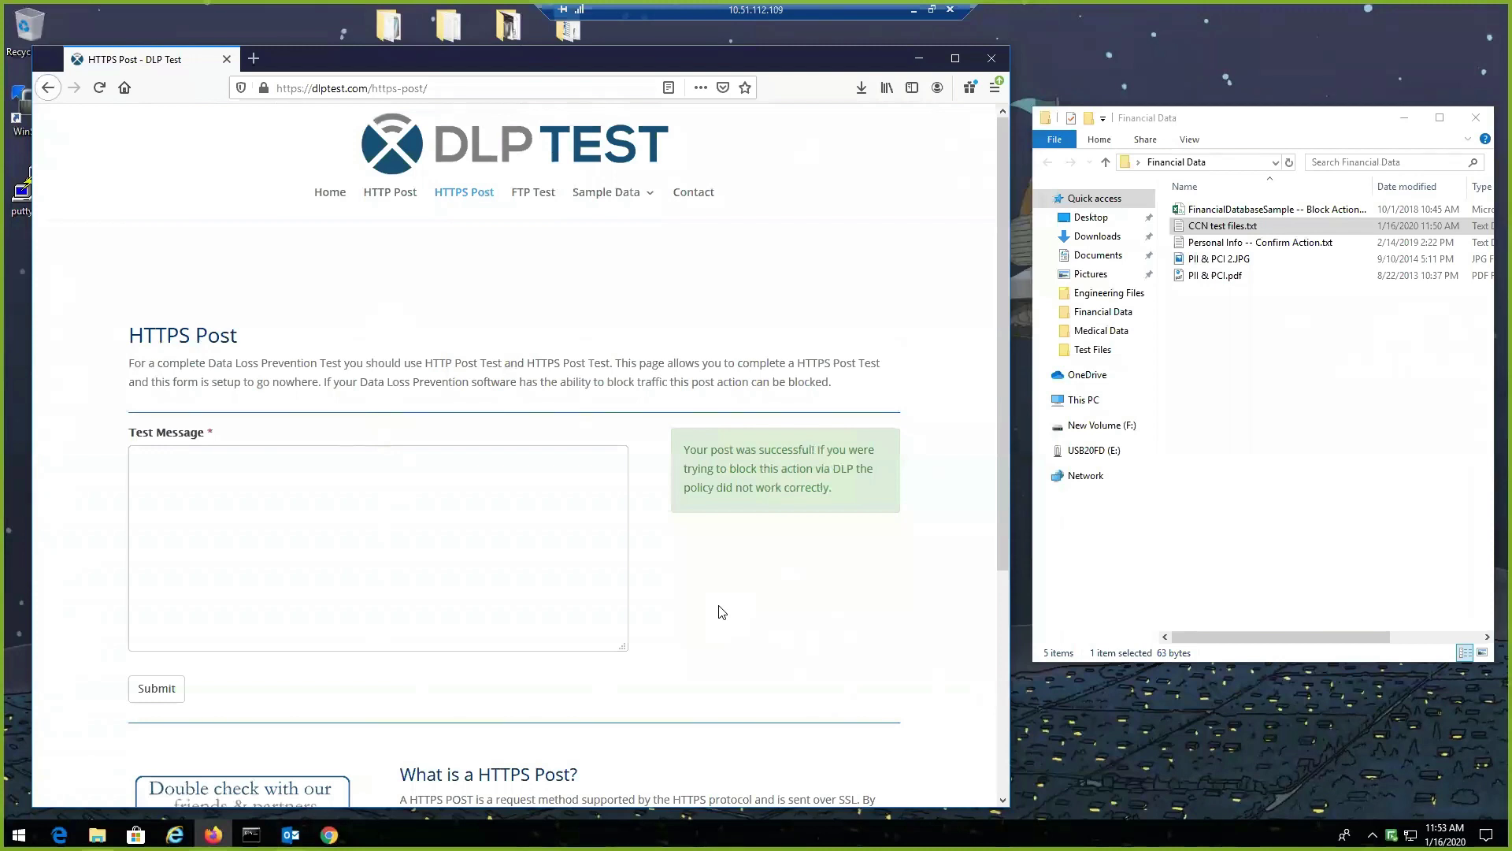
pyautogui.click(918, 59)
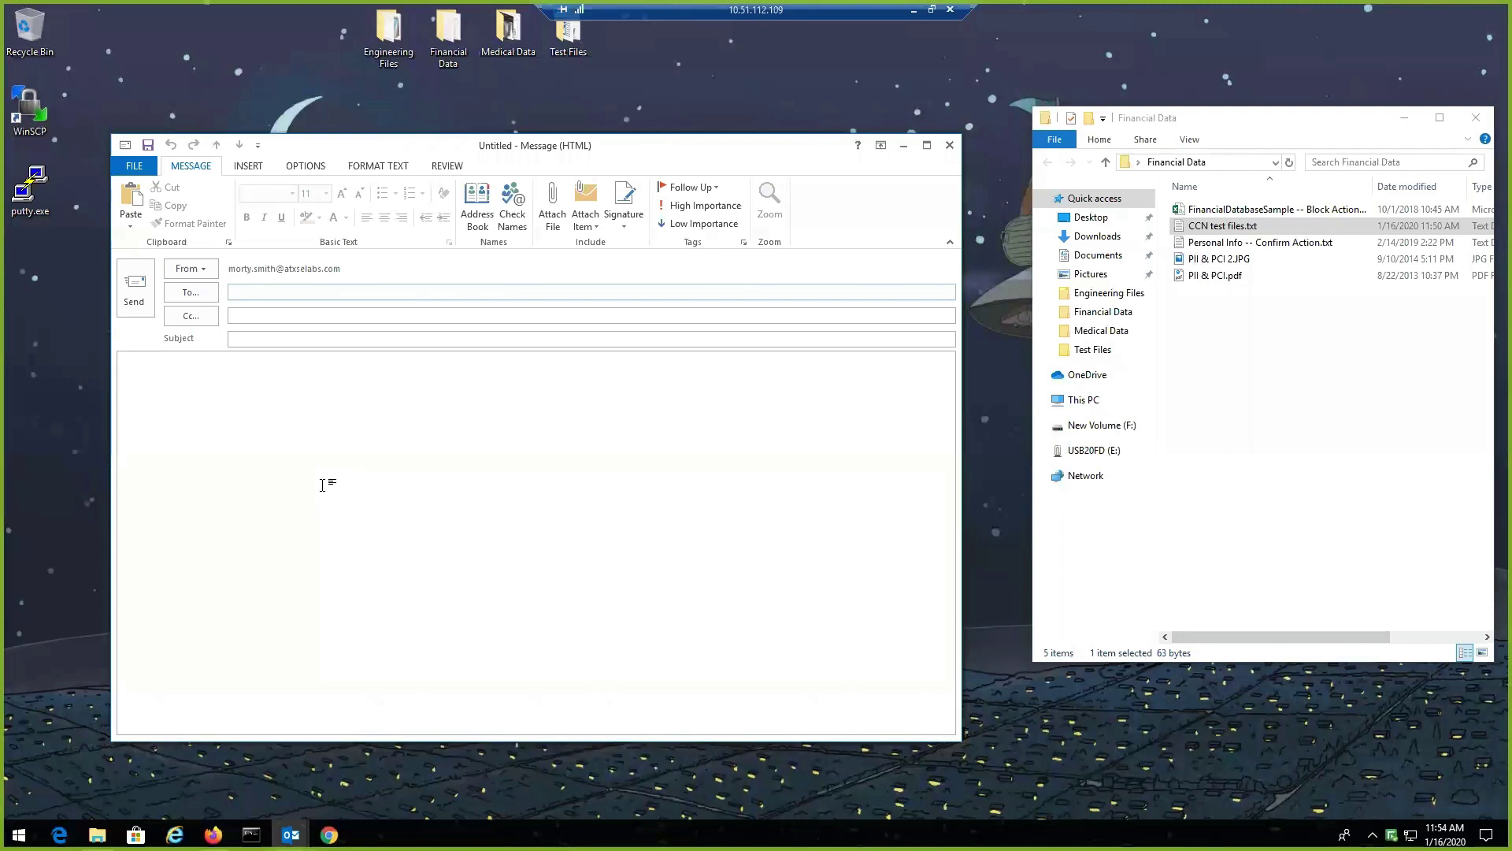
# - Fill in the recipient's e-mail address in the new Outlook message
pyautogui.click(312, 294)
pyautogui.write('mi')
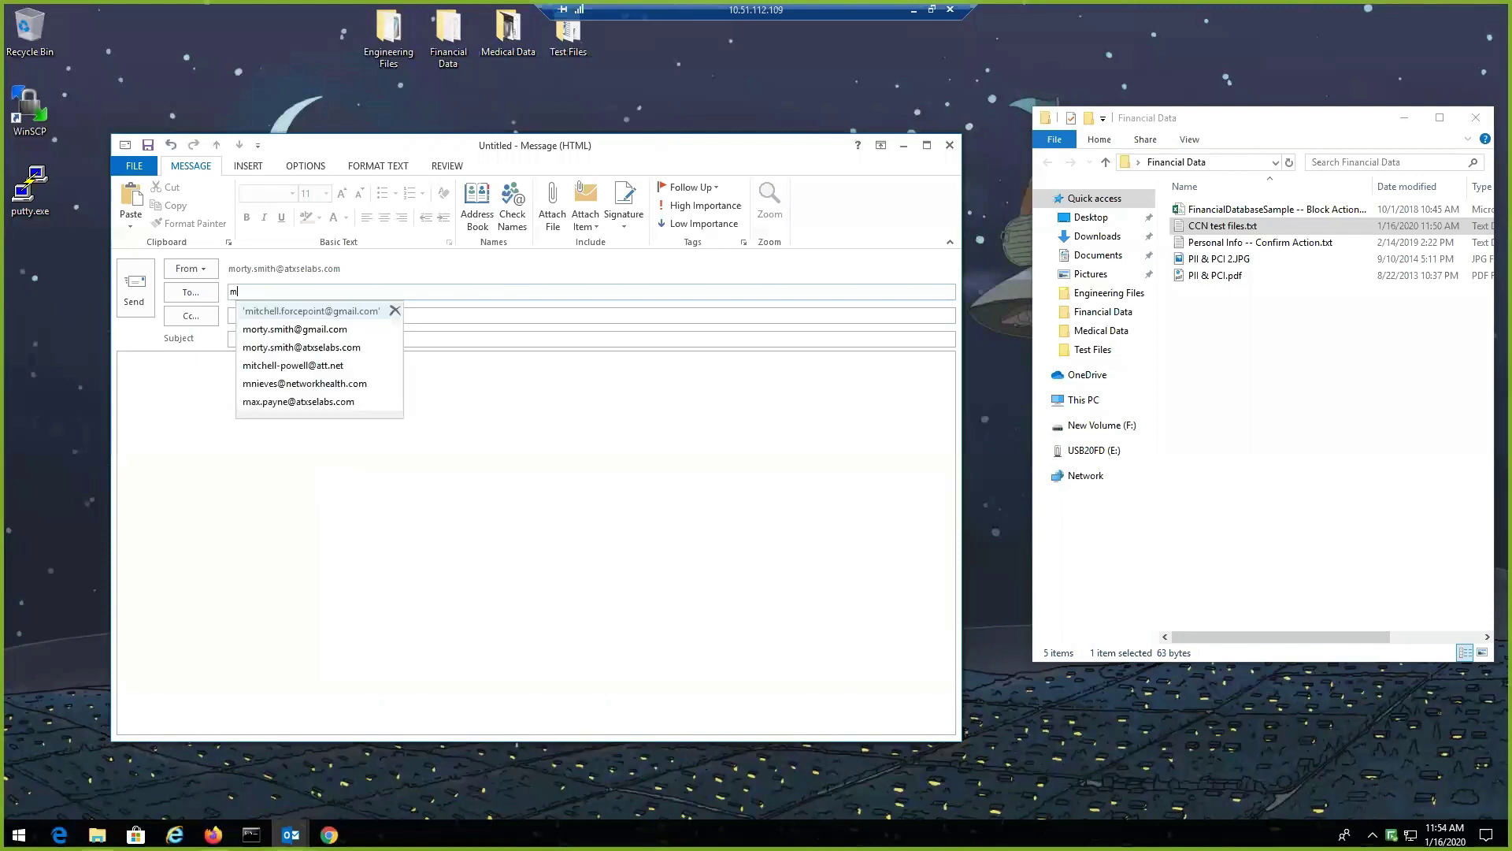
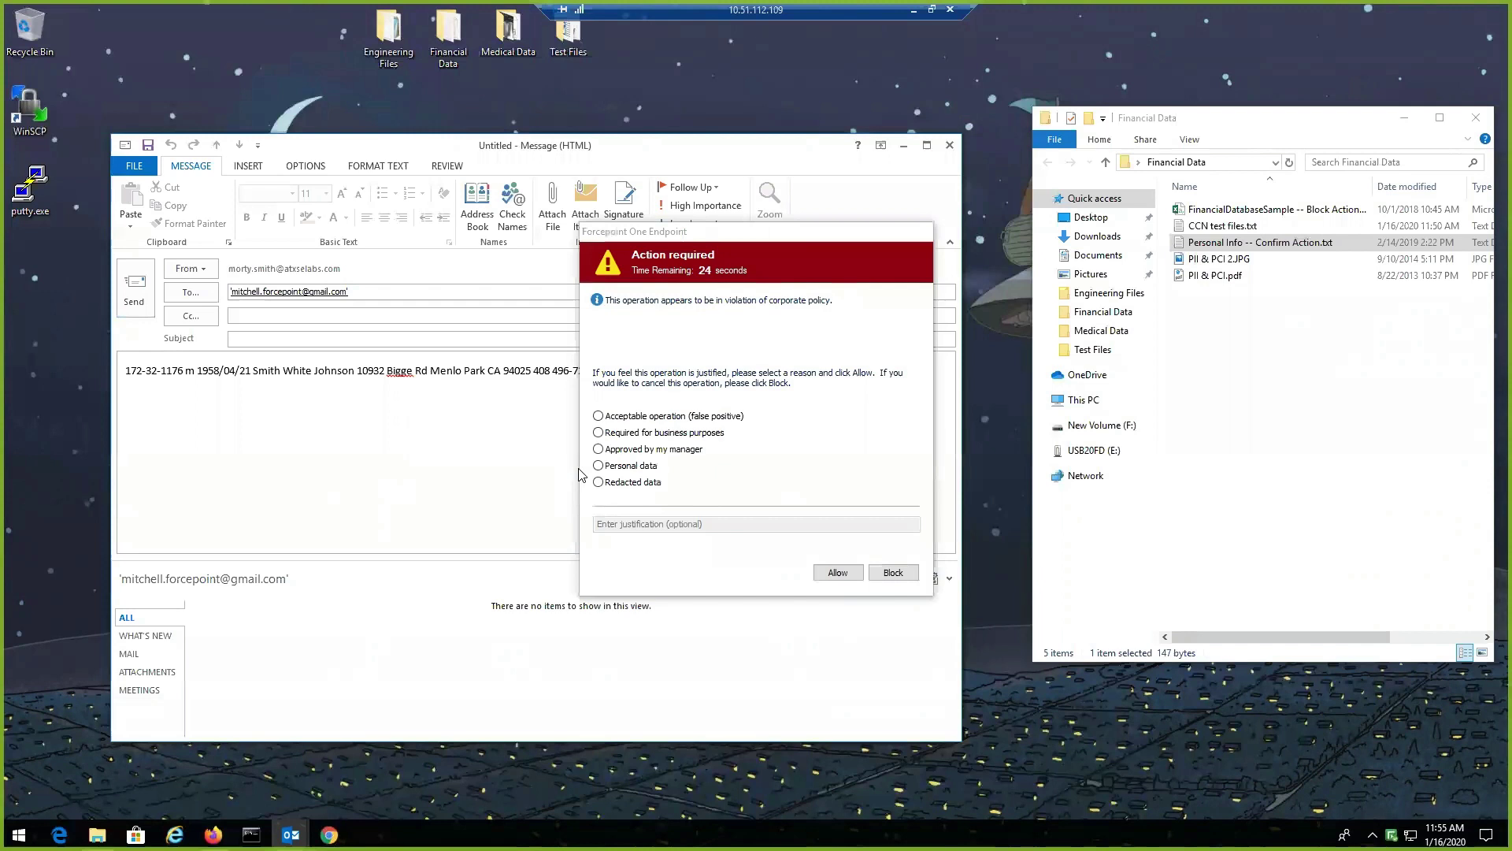
# - Allow the flagged email as required for business purposes, with the justification "this is a test"
pyautogui.click(598, 433)
pyautogui.click(641, 521)
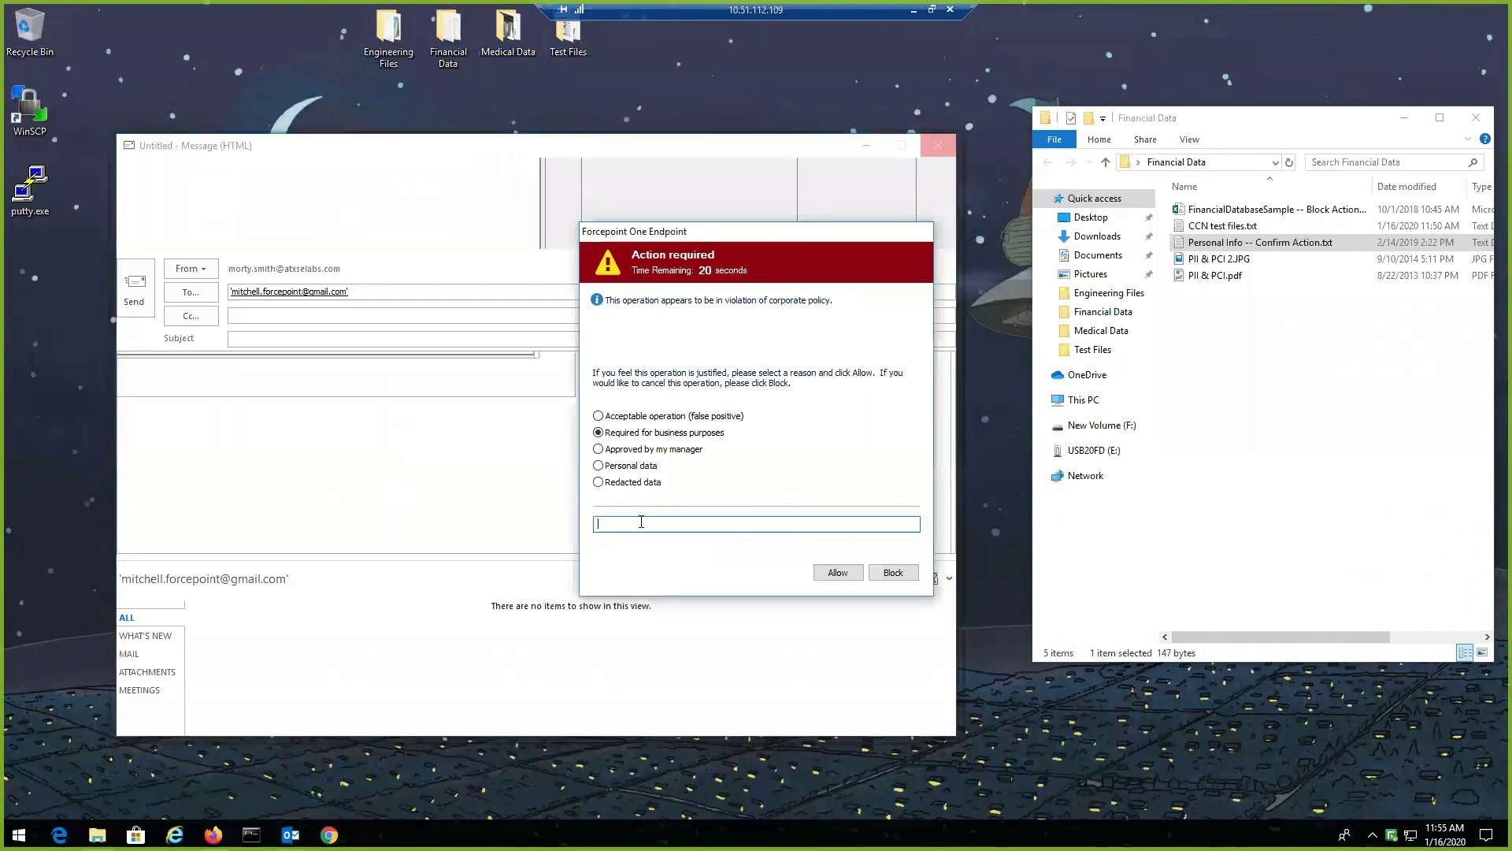
pyautogui.write('this is a test')
pyautogui.click(824, 573)
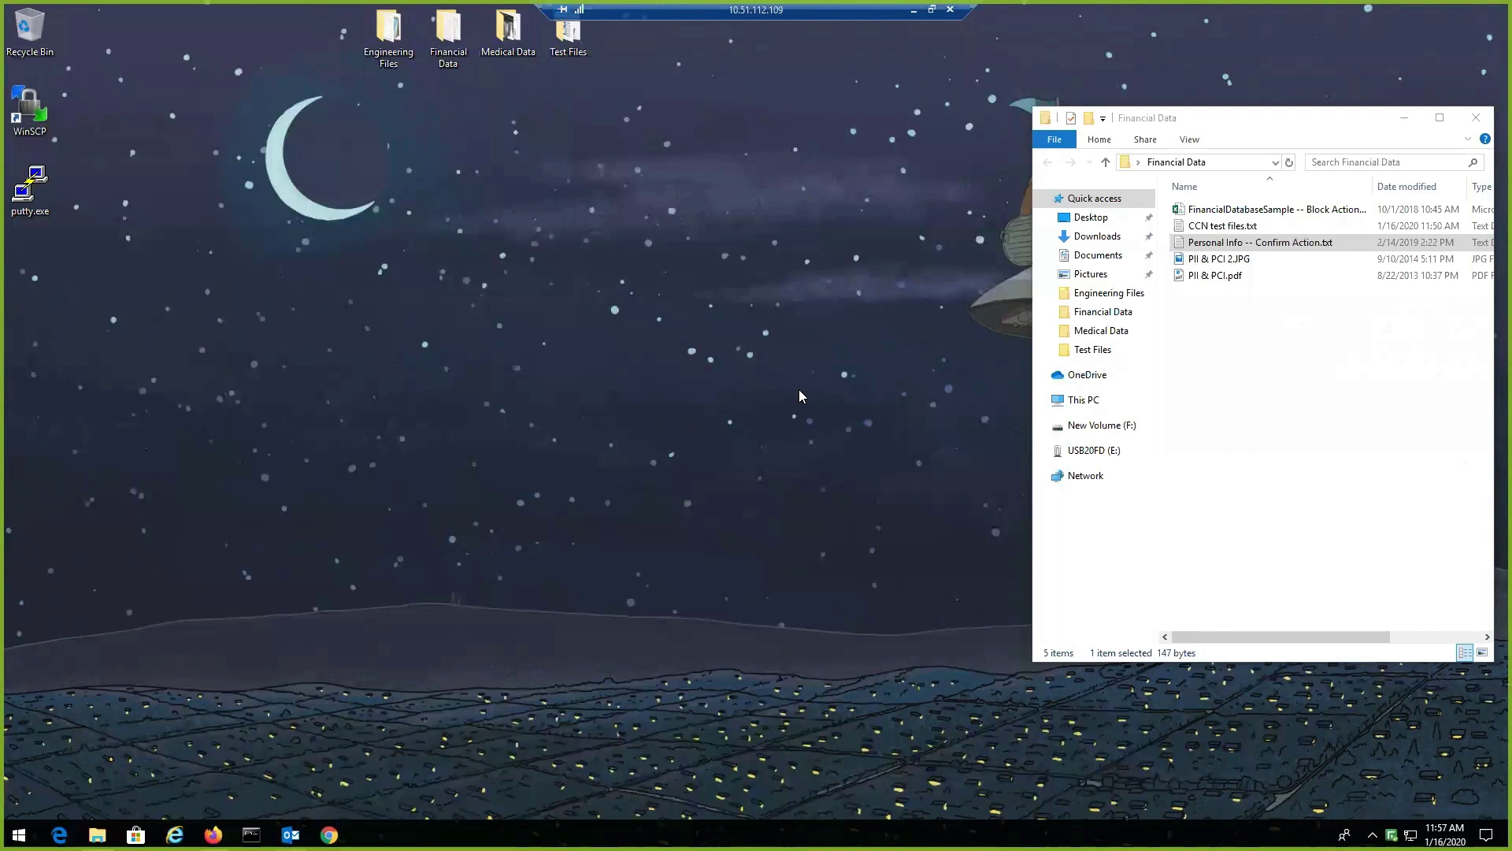
# - Show the USB20FD (E:) drive in a second File Explorer window and select the FinancialDatabaseSample -- Block Action file in Financial Data
pyautogui.rightClick(97, 834)
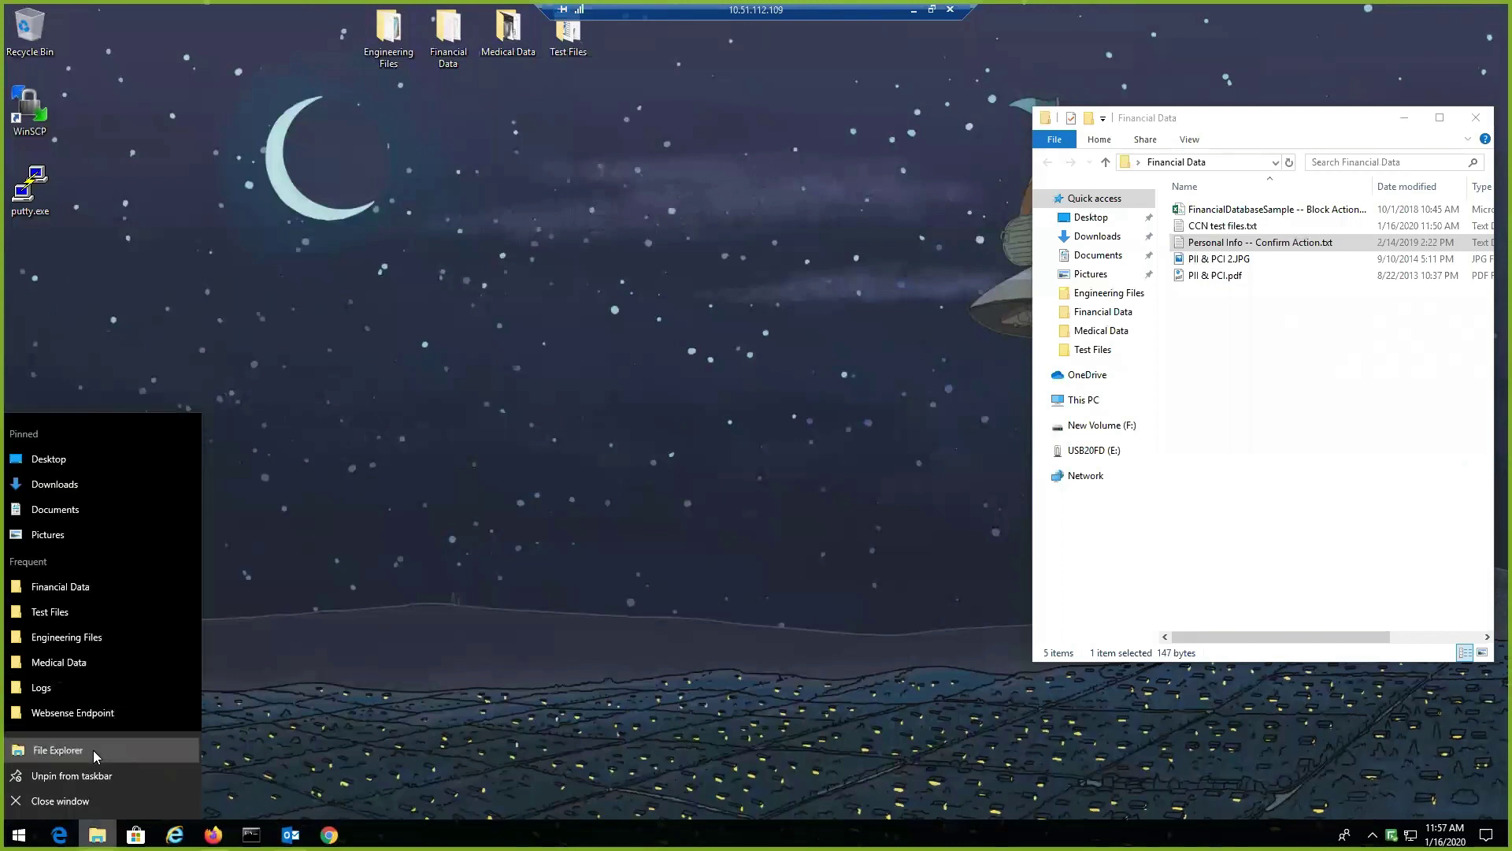
pyautogui.click(57, 749)
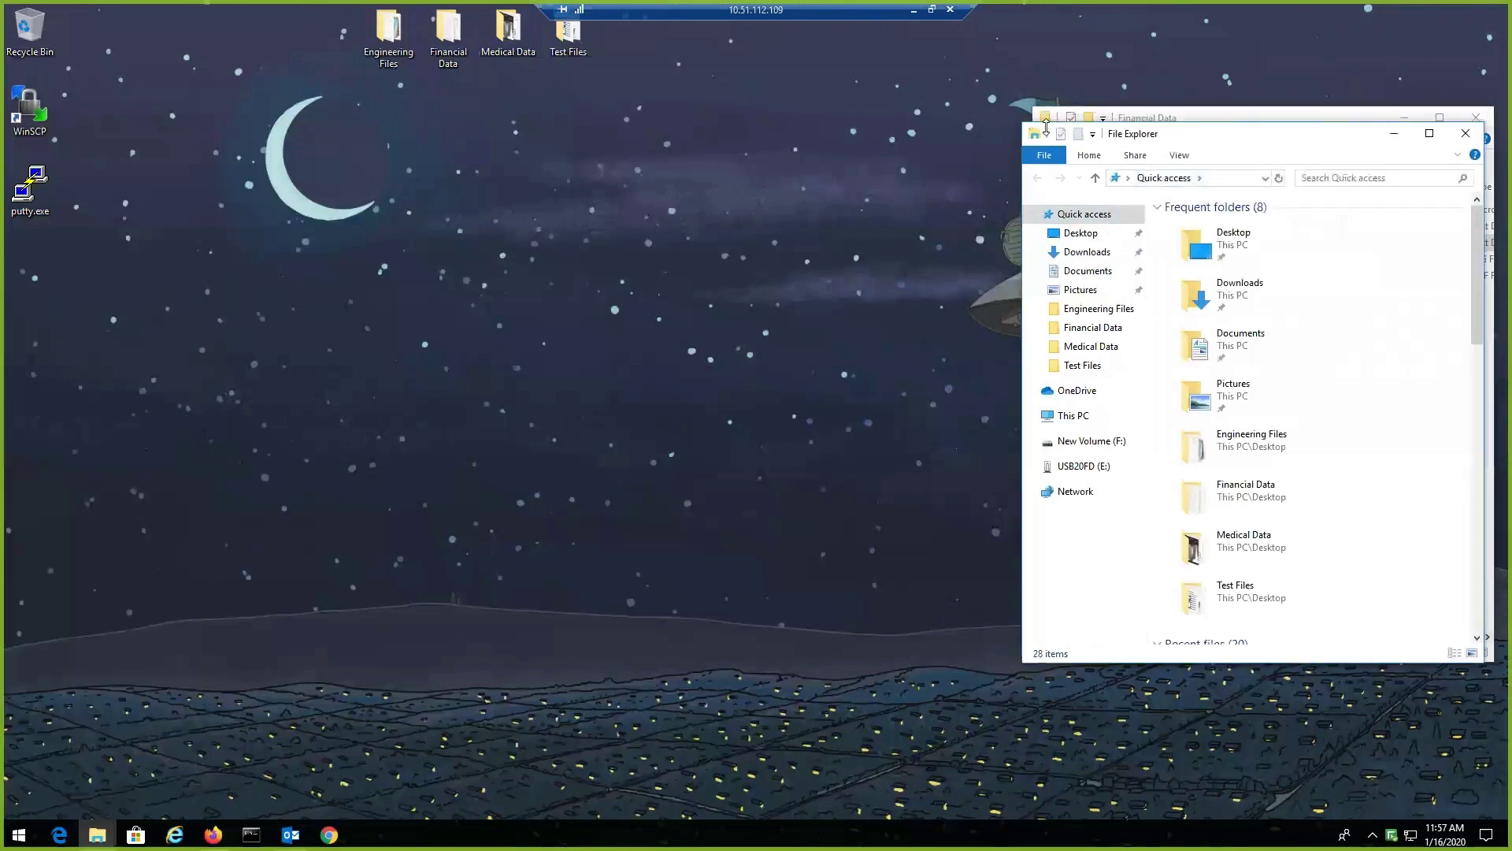
pyautogui.moveTo(1216, 132); pyautogui.dragTo(536, 145)
pyautogui.click(361, 485)
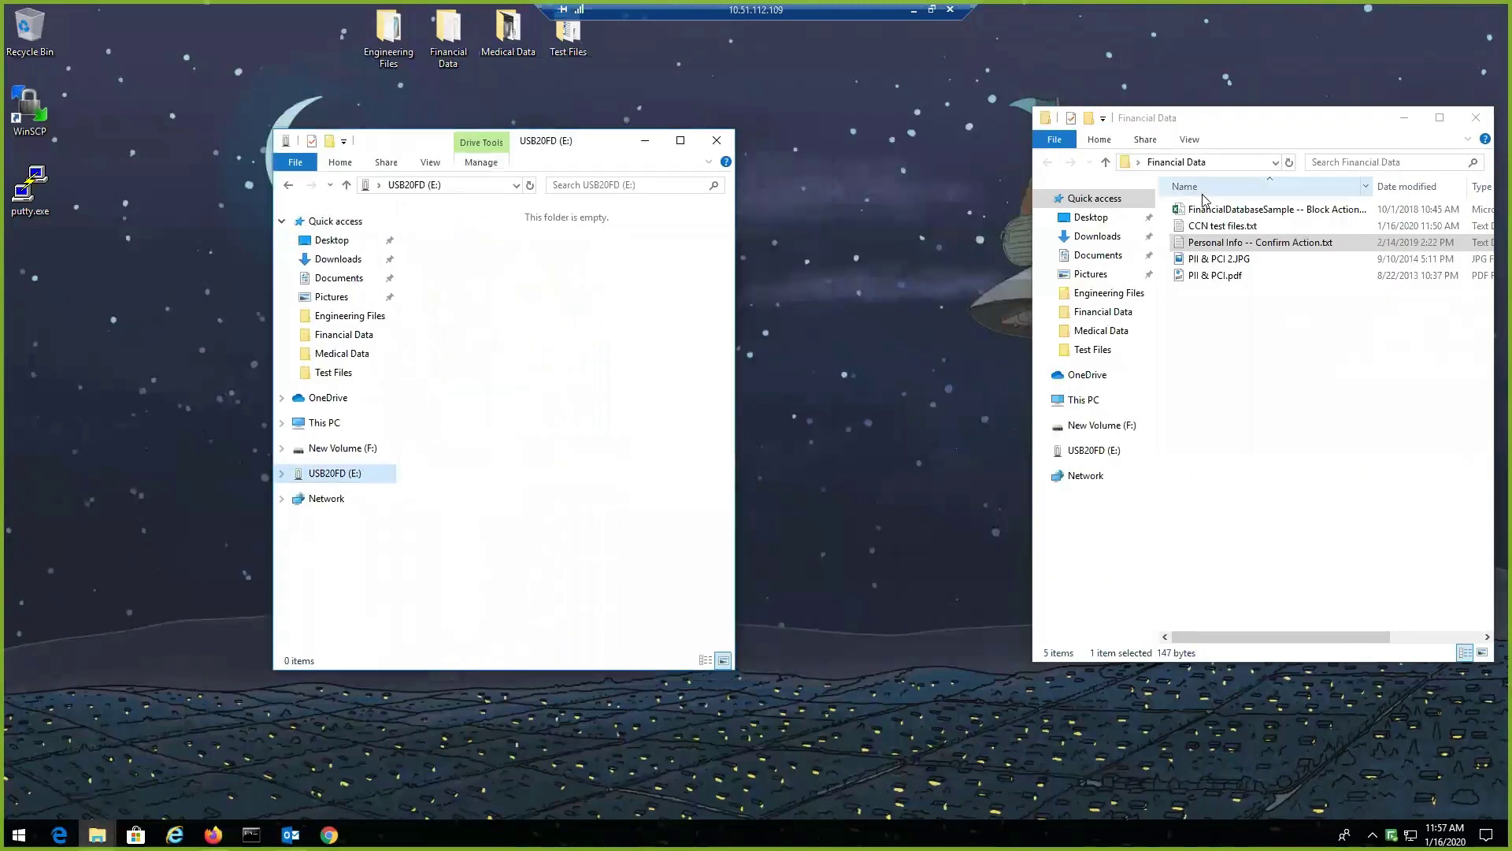
pyautogui.click(1225, 211)
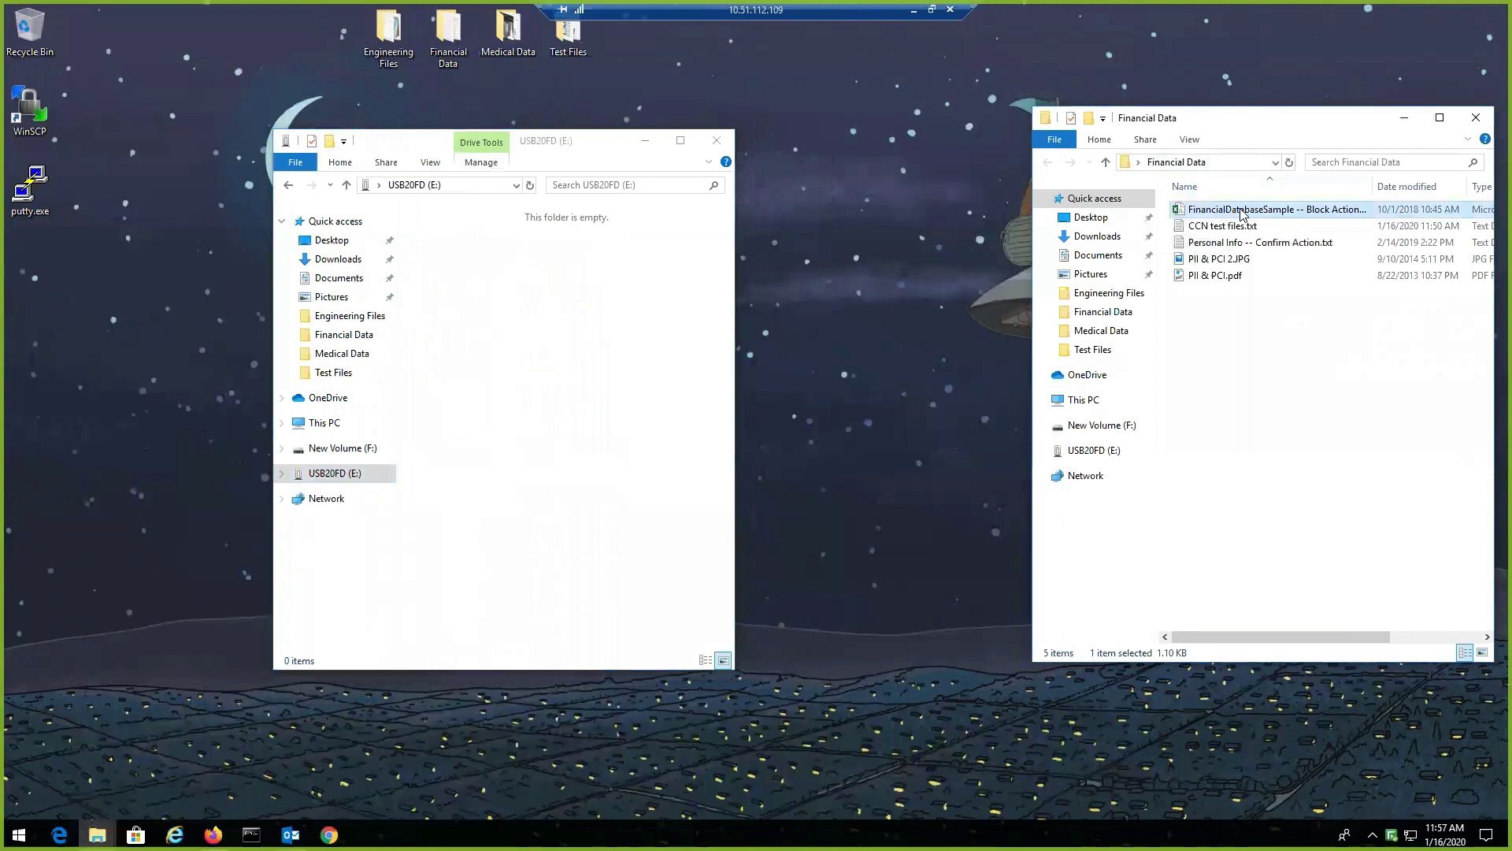
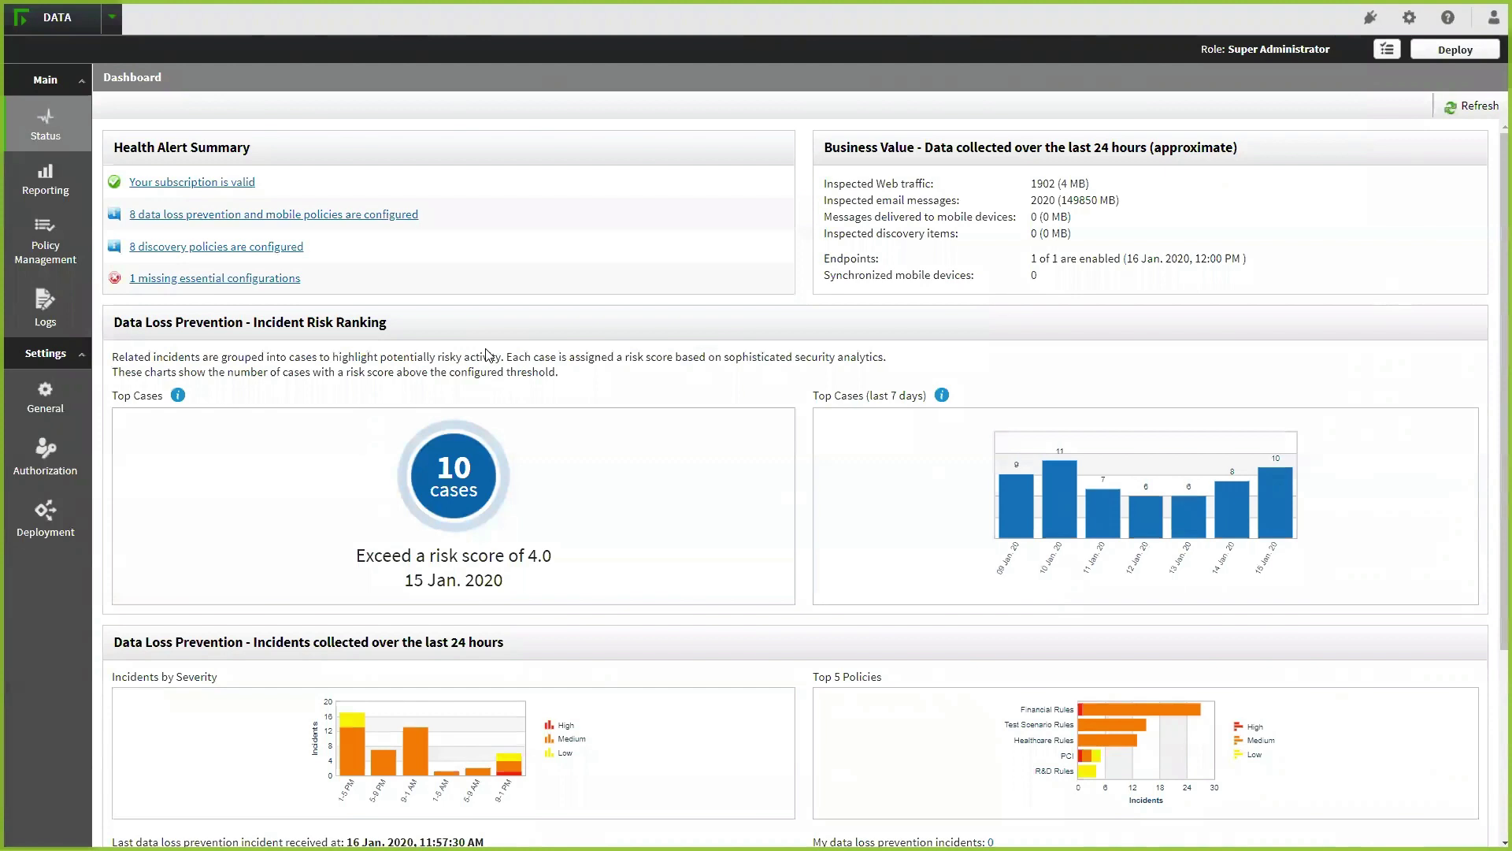
# - Open the Data Loss Prevention report catalog in Forcepoint DLP and view the summary of the DLP Dashboard (last 7 days) report
pyautogui.click(74, 174)
pyautogui.moveTo(158, 166)
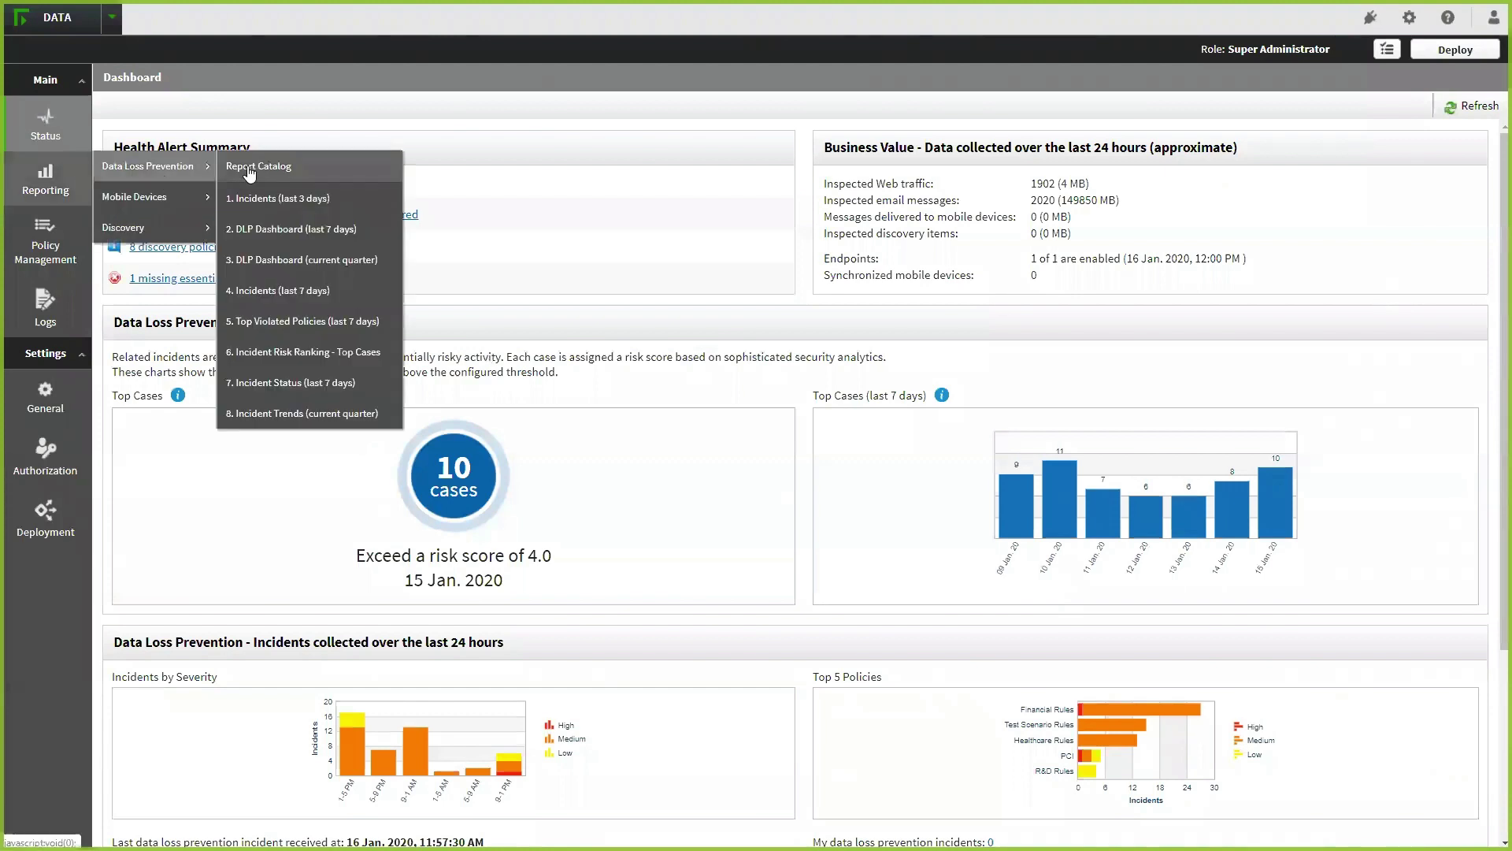
pyautogui.click(251, 169)
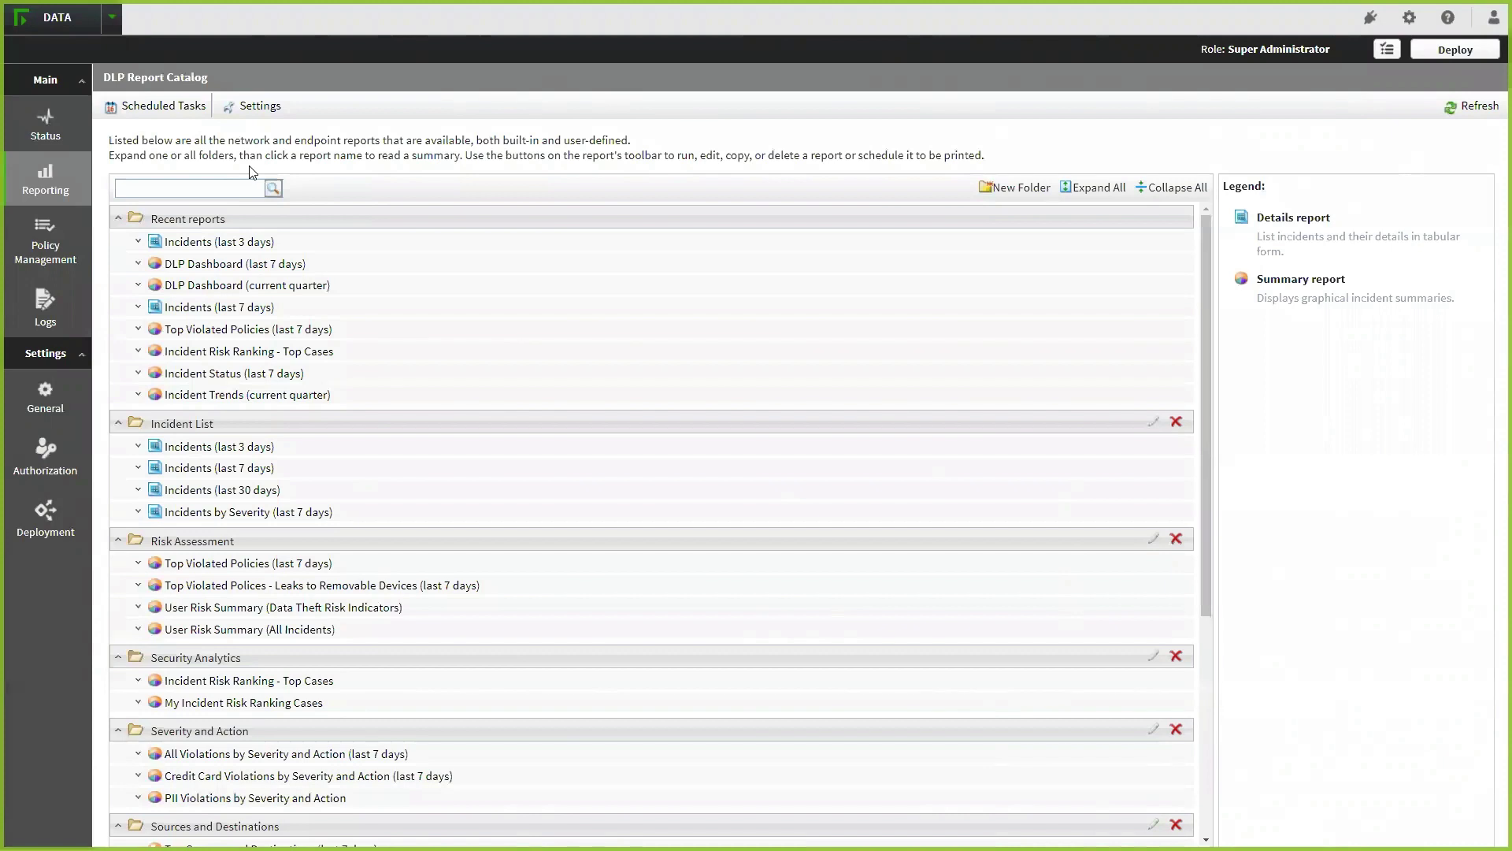
pyautogui.click(302, 263)
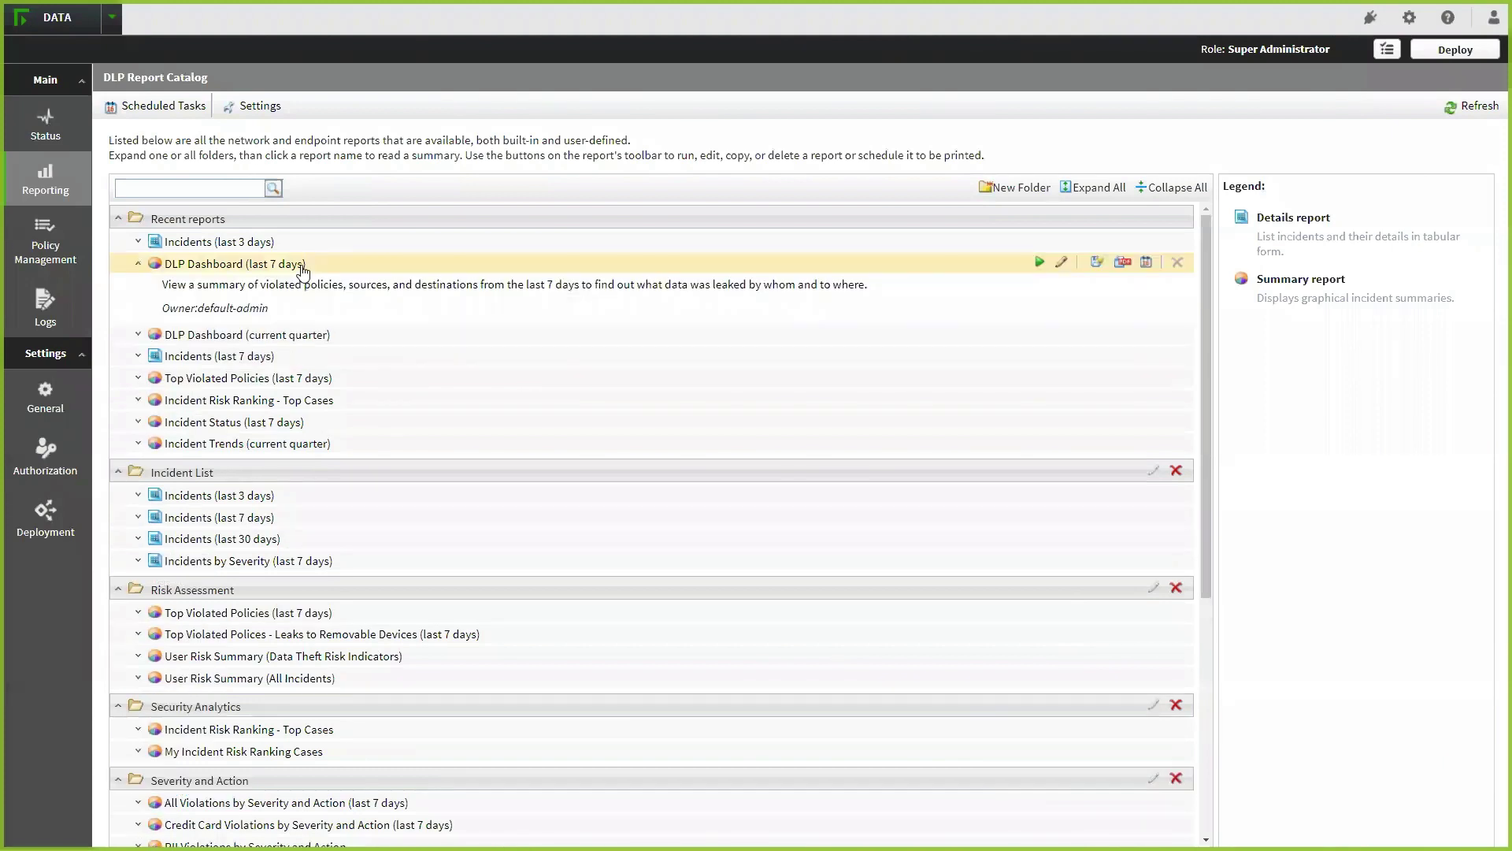
# - Run the DLP Dashboard (last 7 days) report and review its sections from Incidents by Severity through Top 5 Sources
pyautogui.click(1037, 264)
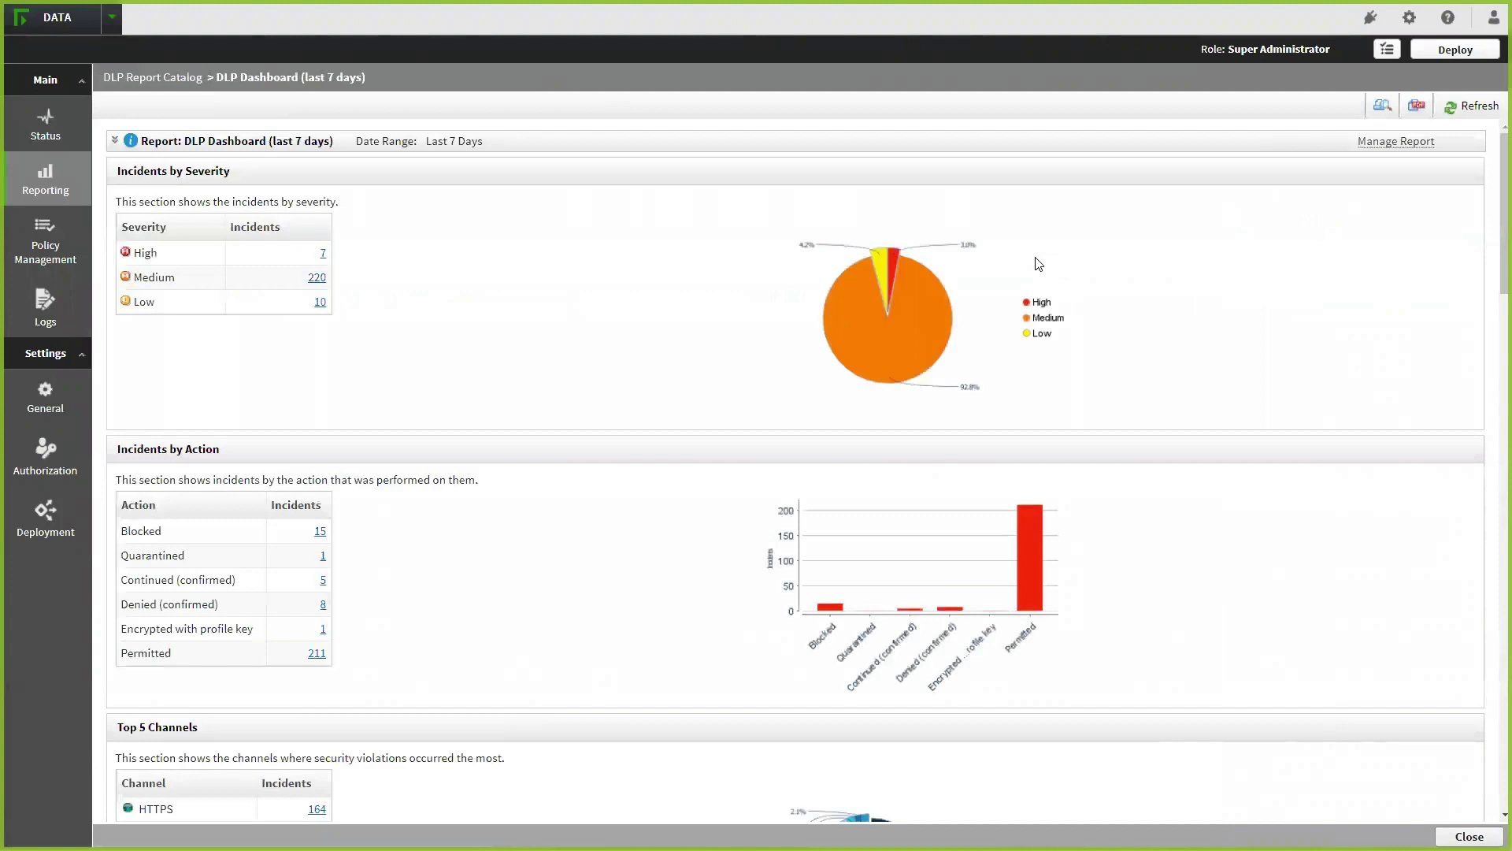
pyautogui.scroll(-5, 944, 439)
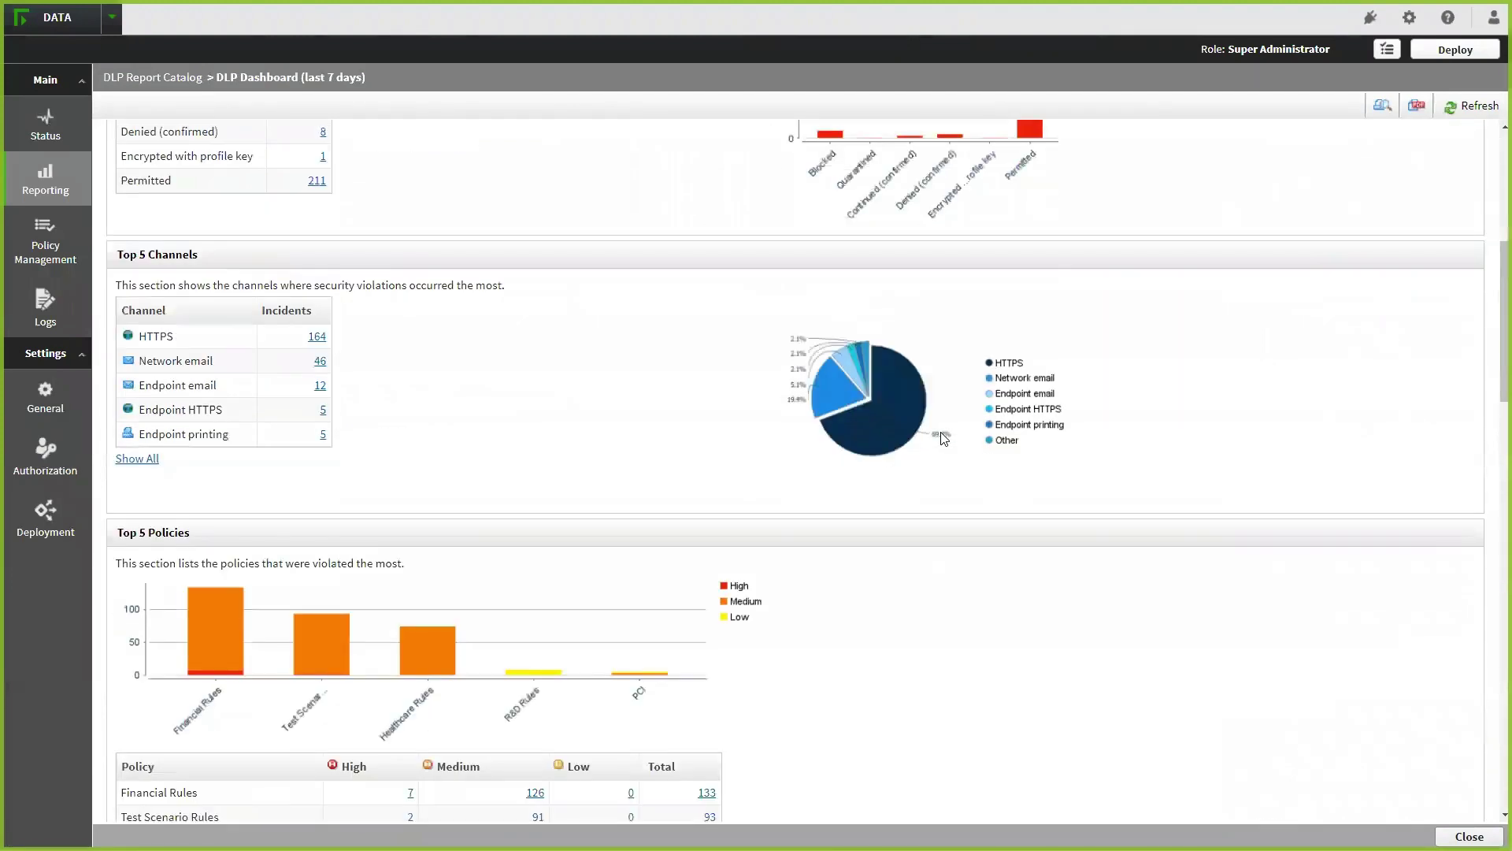
pyautogui.scroll(-3, 944, 438)
pyautogui.scroll(-3, 945, 438)
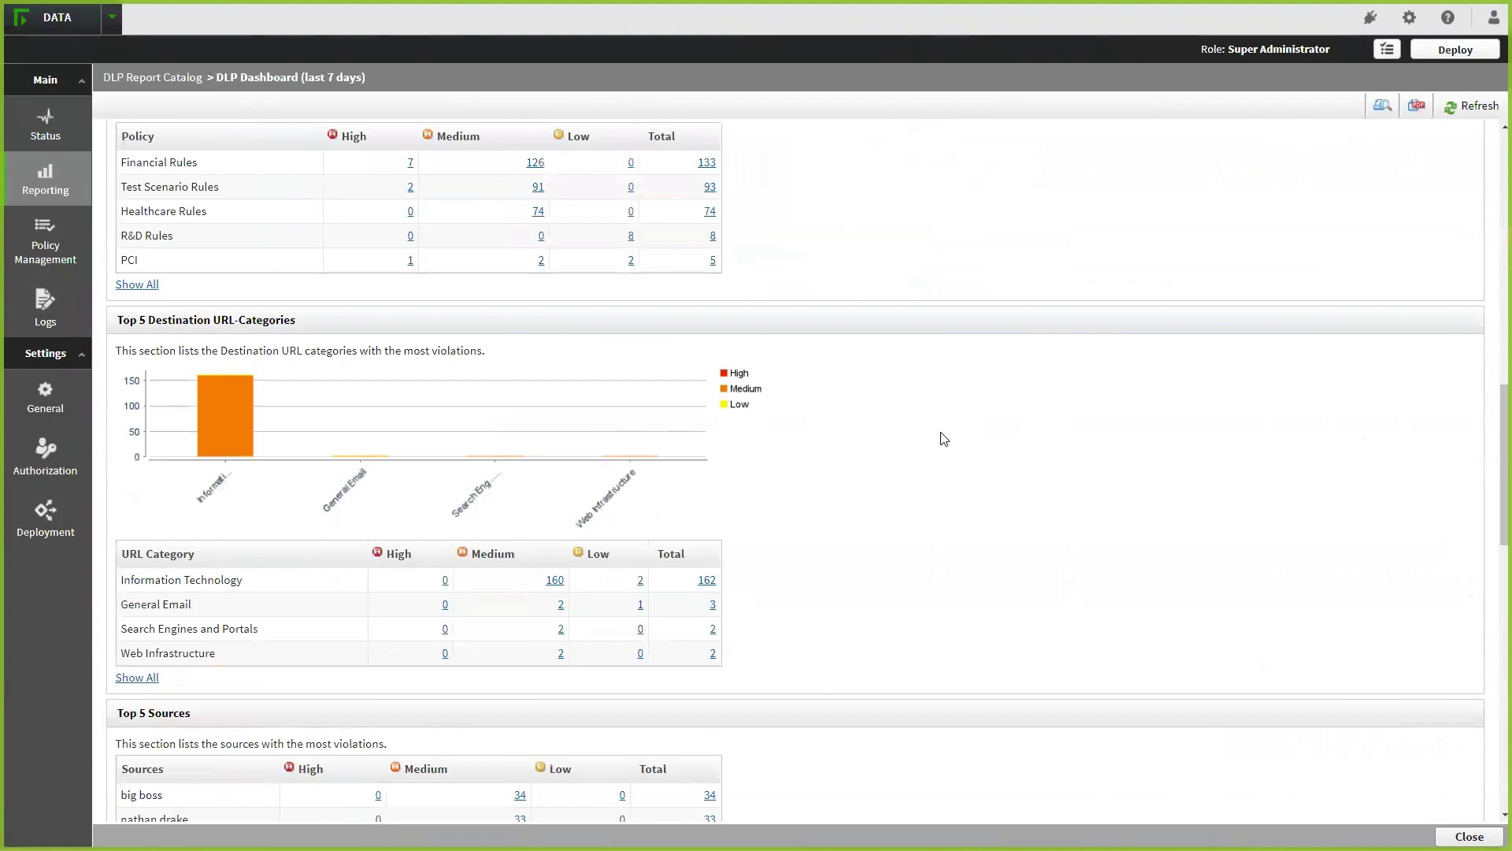
pyautogui.scroll(-2, 944, 439)
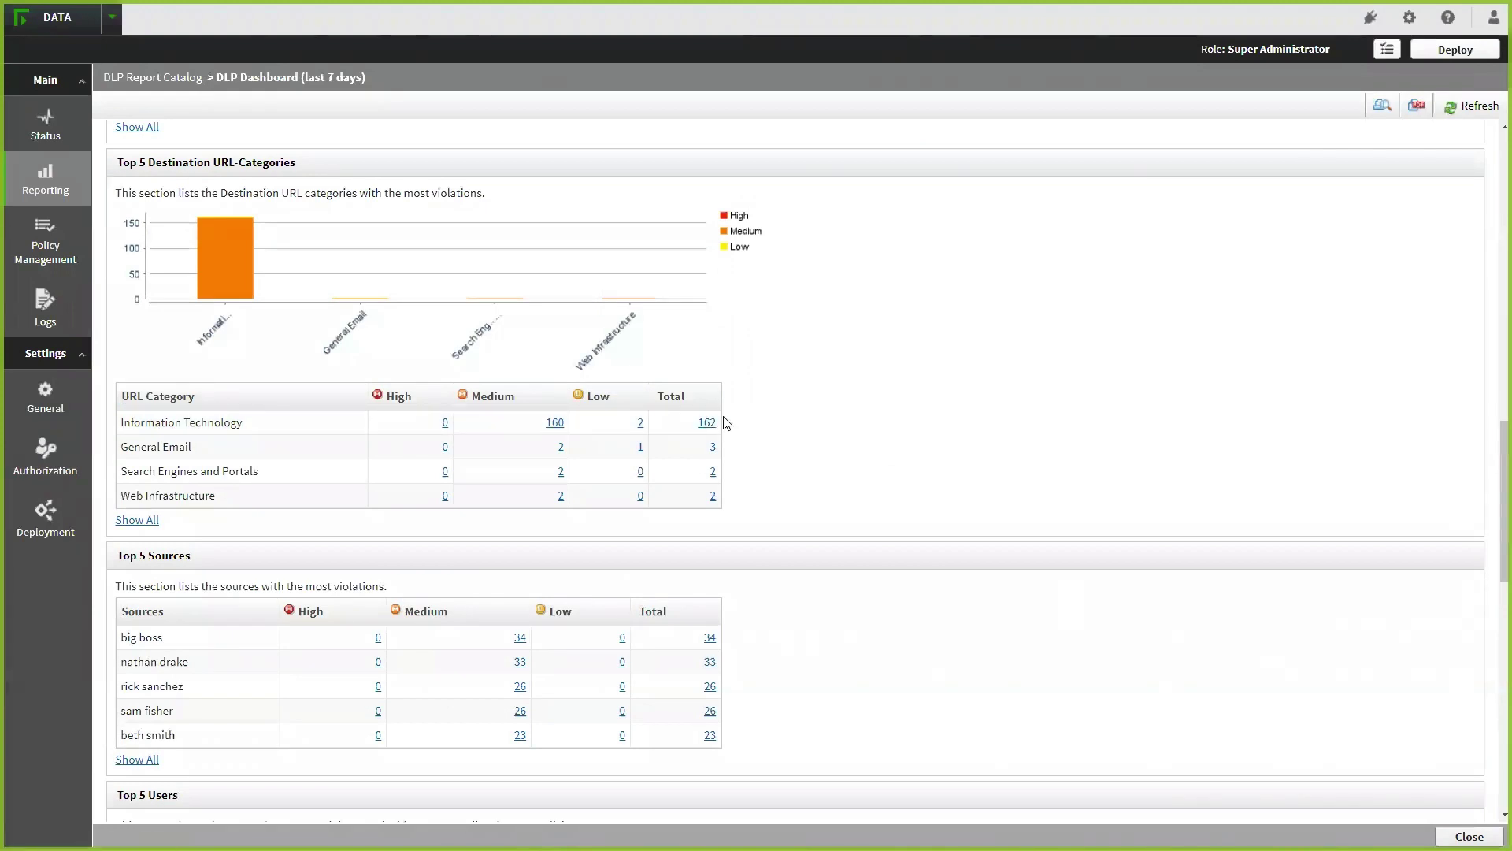
# - Return to the DLP Report Catalog and run the recent Incidents (last 3 days) report
pyautogui.click(173, 80)
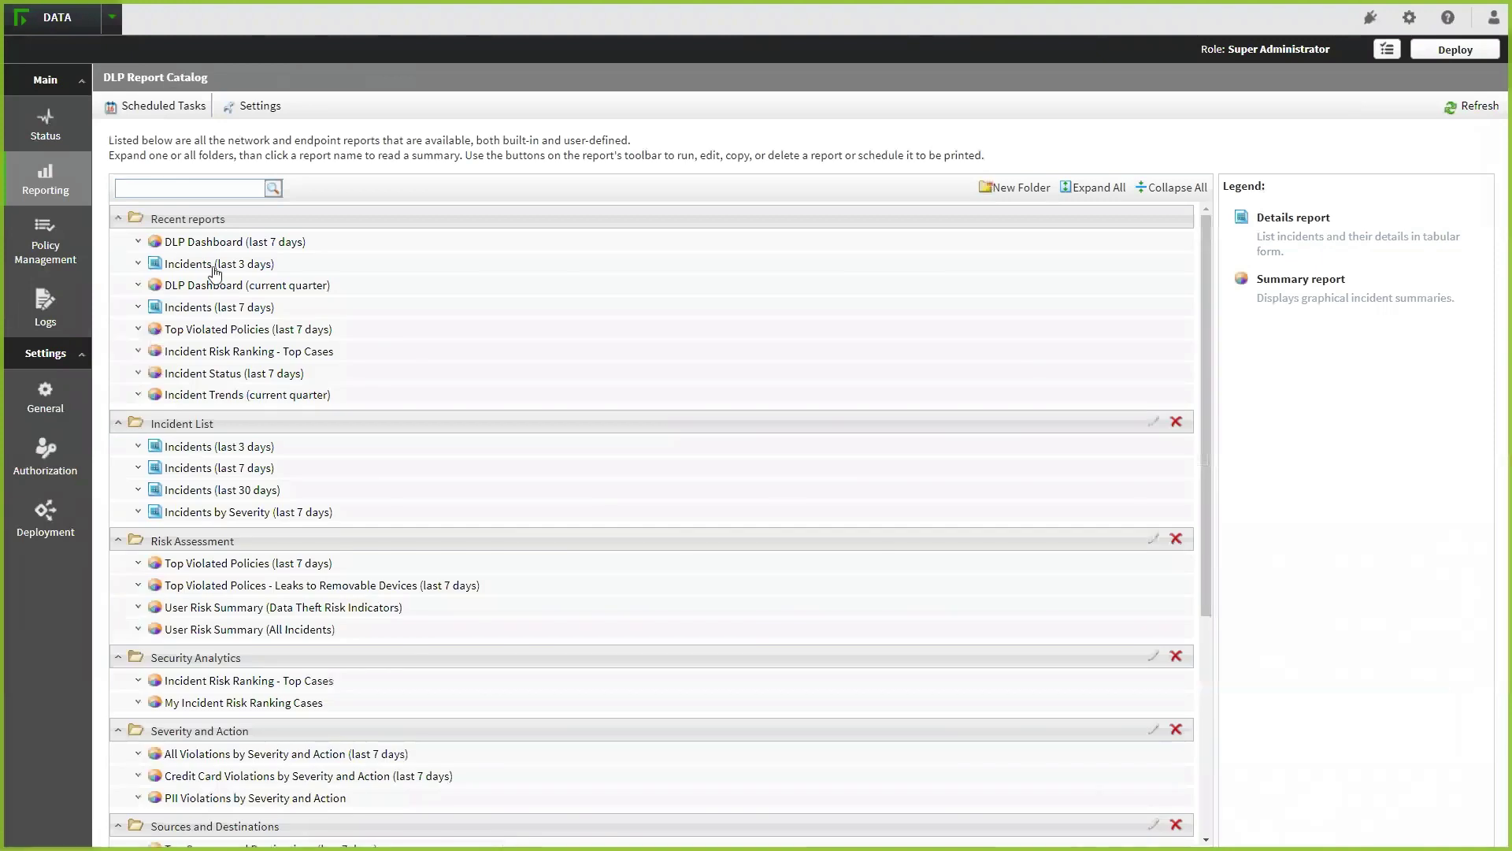
pyautogui.click(214, 266)
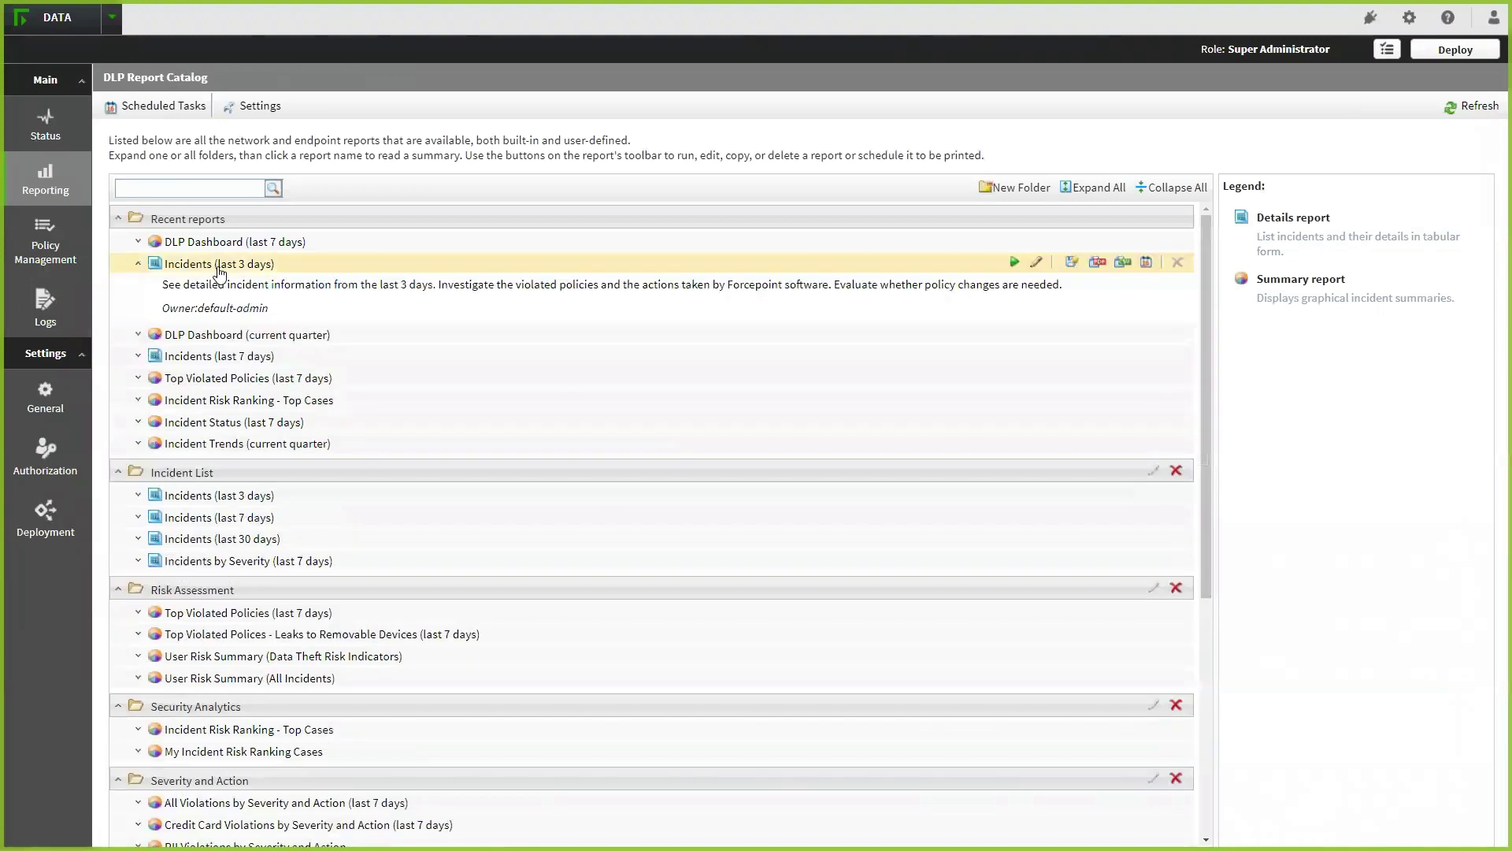
pyautogui.click(1013, 265)
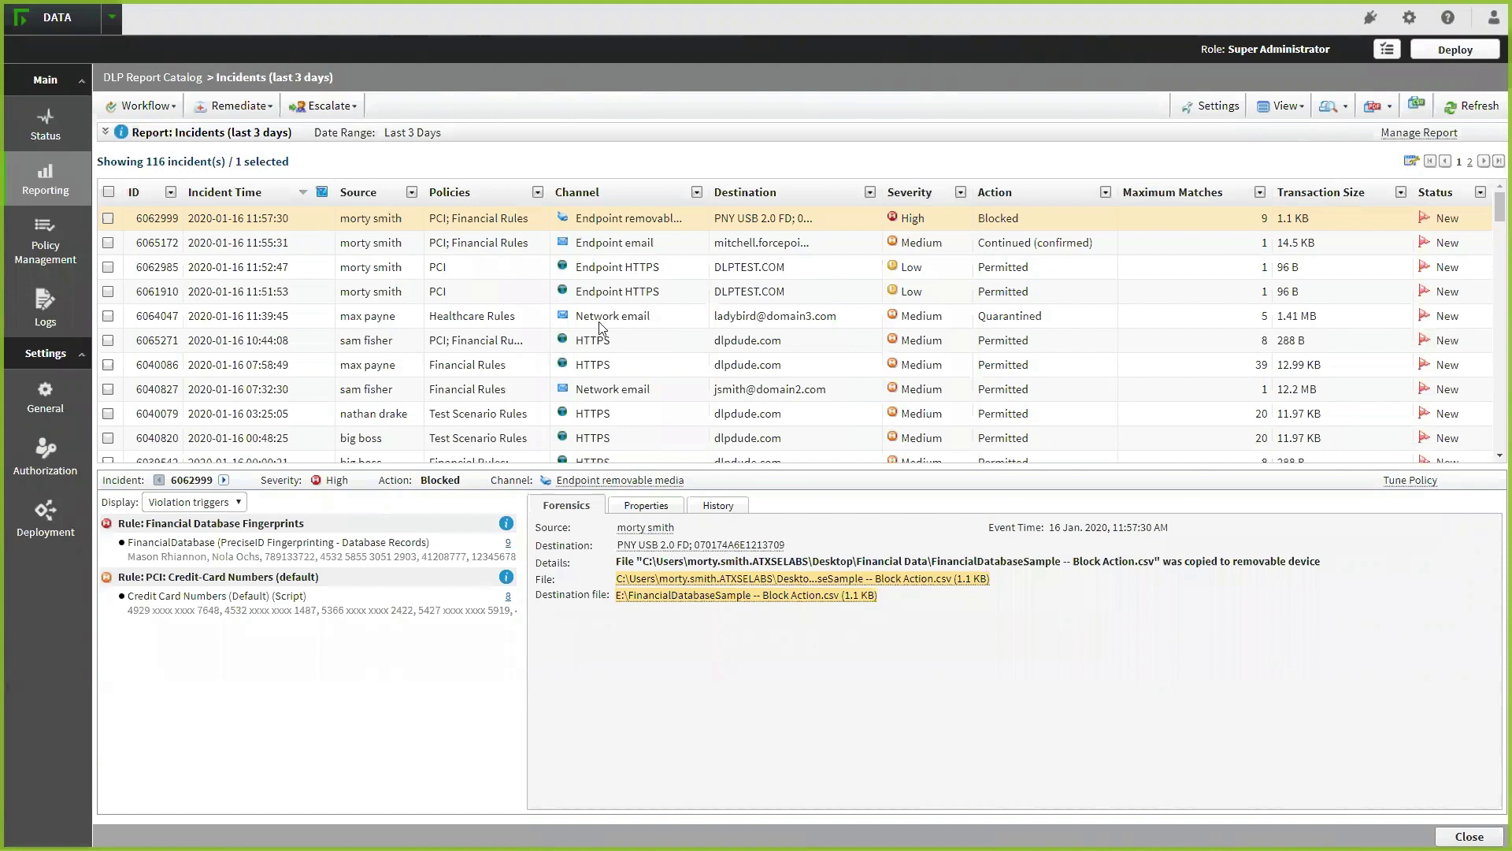
# - View the details of the 11:52:47 Endpoint HTTPS incident to DLPTEST.COM, followed by the 11:55:31 Endpoint email incident
pyautogui.click(611, 274)
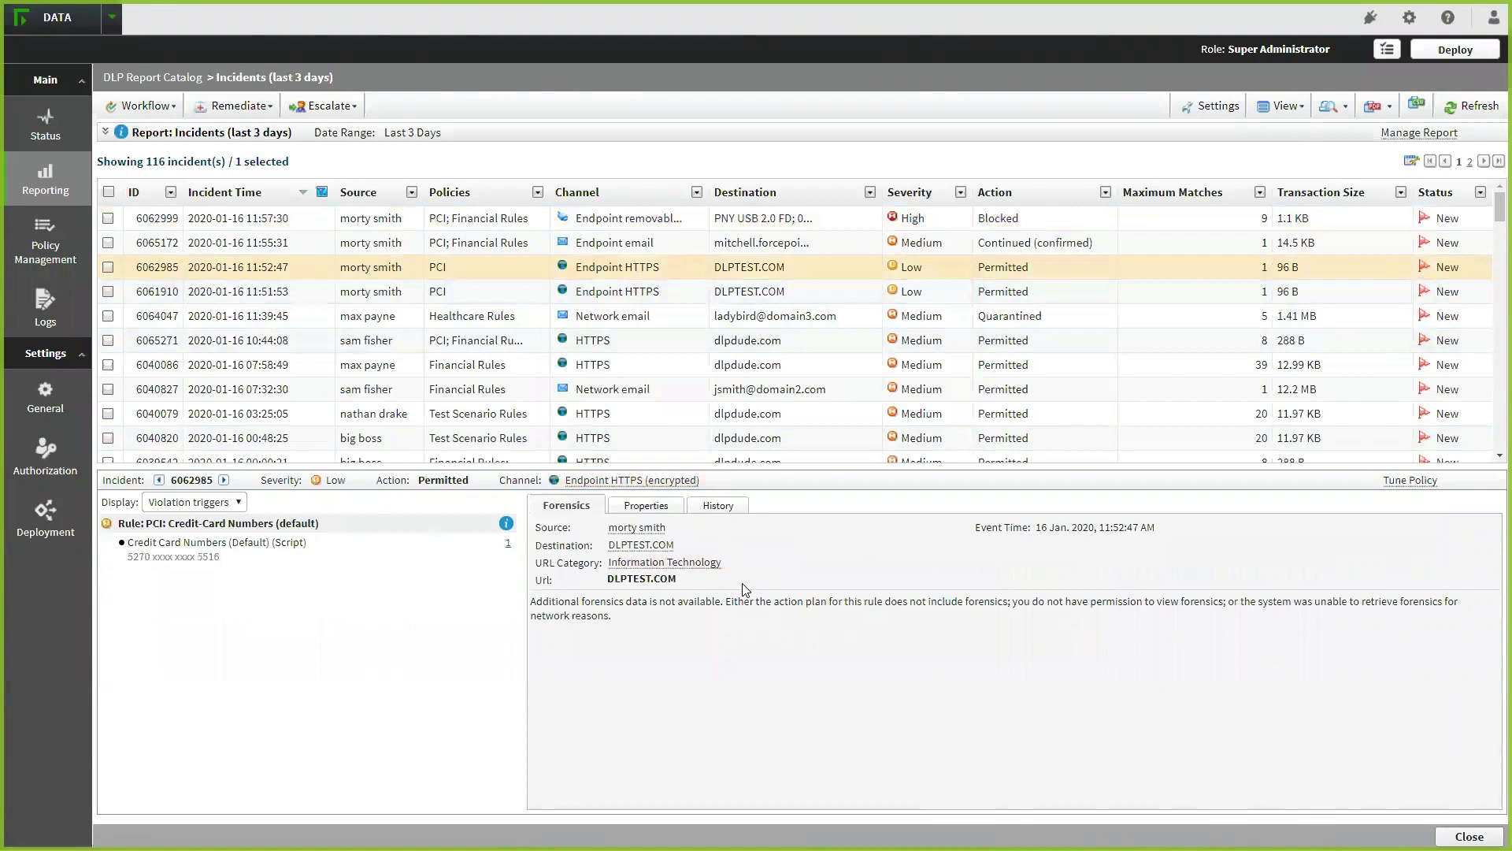
pyautogui.click(687, 250)
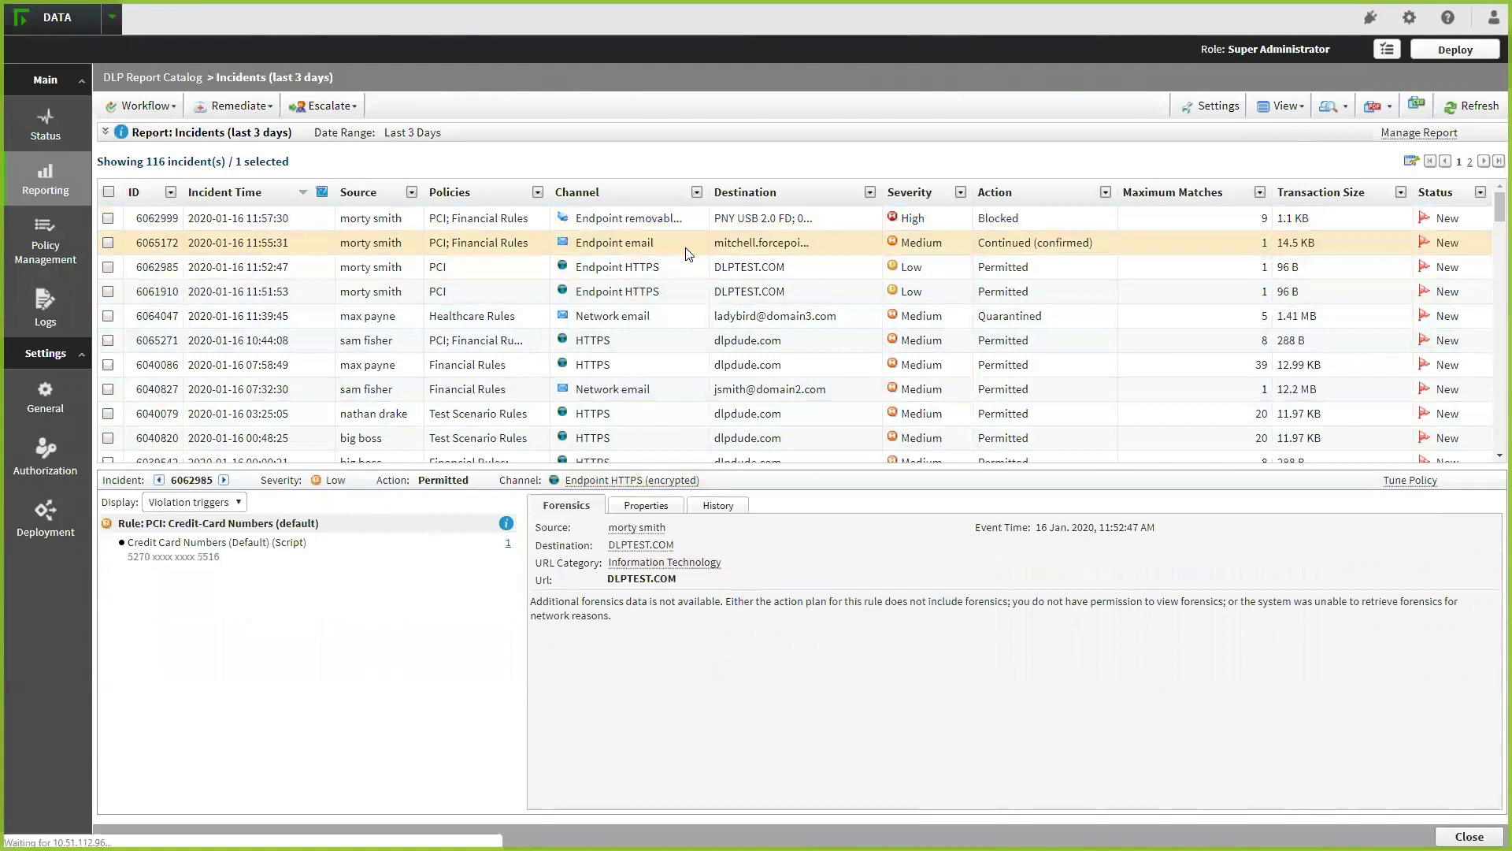